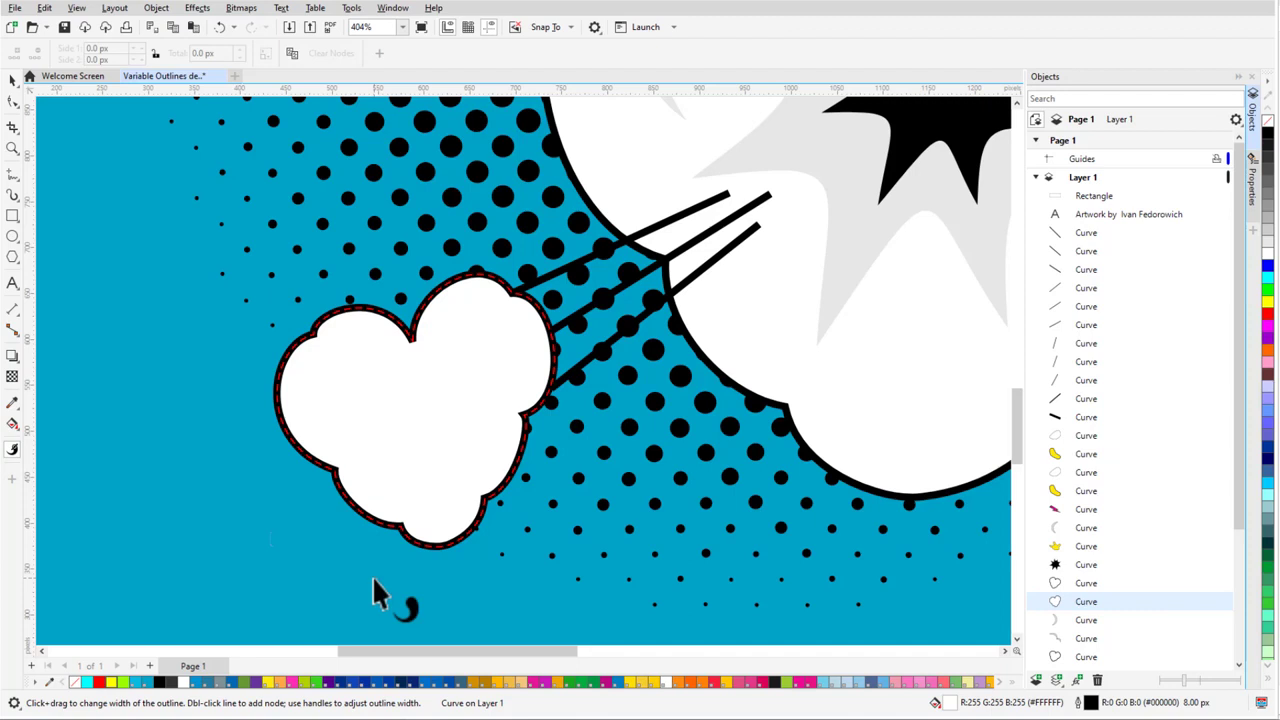
Widen the lower-left cloud's outline to about 12.5 px at its right edge and set the node's Side 2 to 0 px
{"action": "left_click_drag", "start_coordinate": [526, 440], "coordinate": [548, 457]}
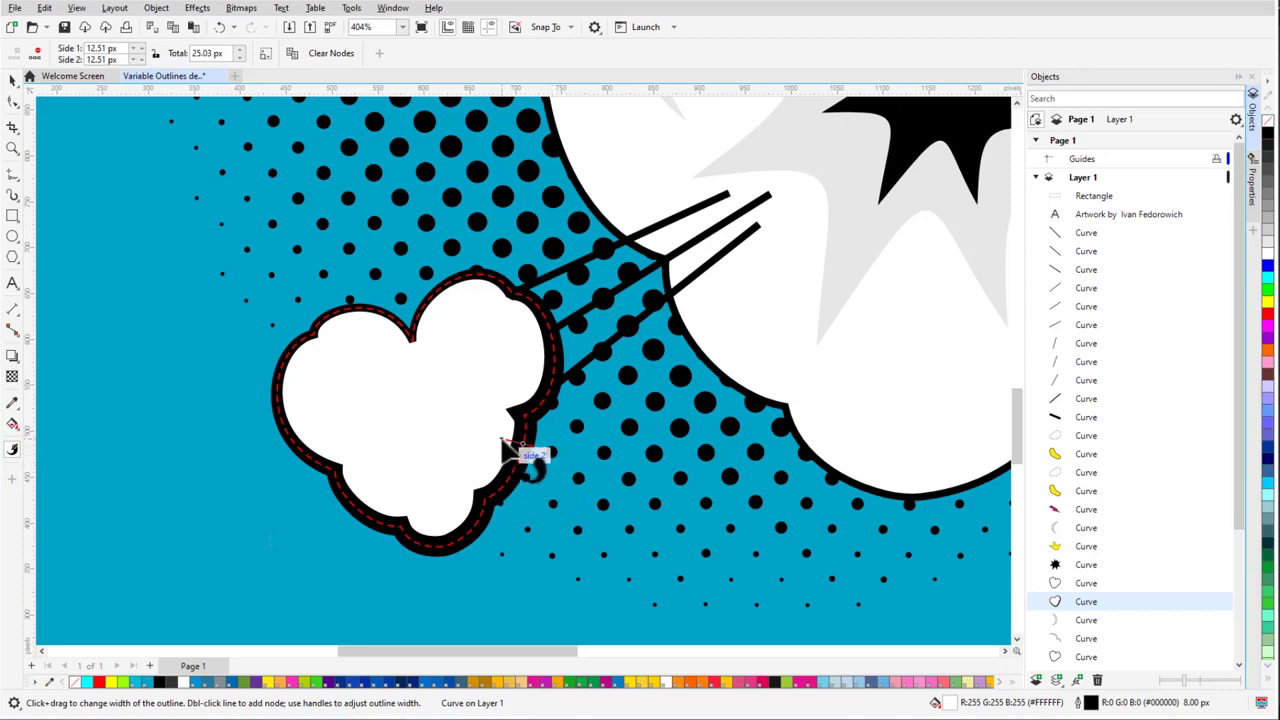
{"action": "double_click", "coordinate": [105, 59]}
{"action": "type", "text": "0"}
{"action": "key", "text": "Return"}
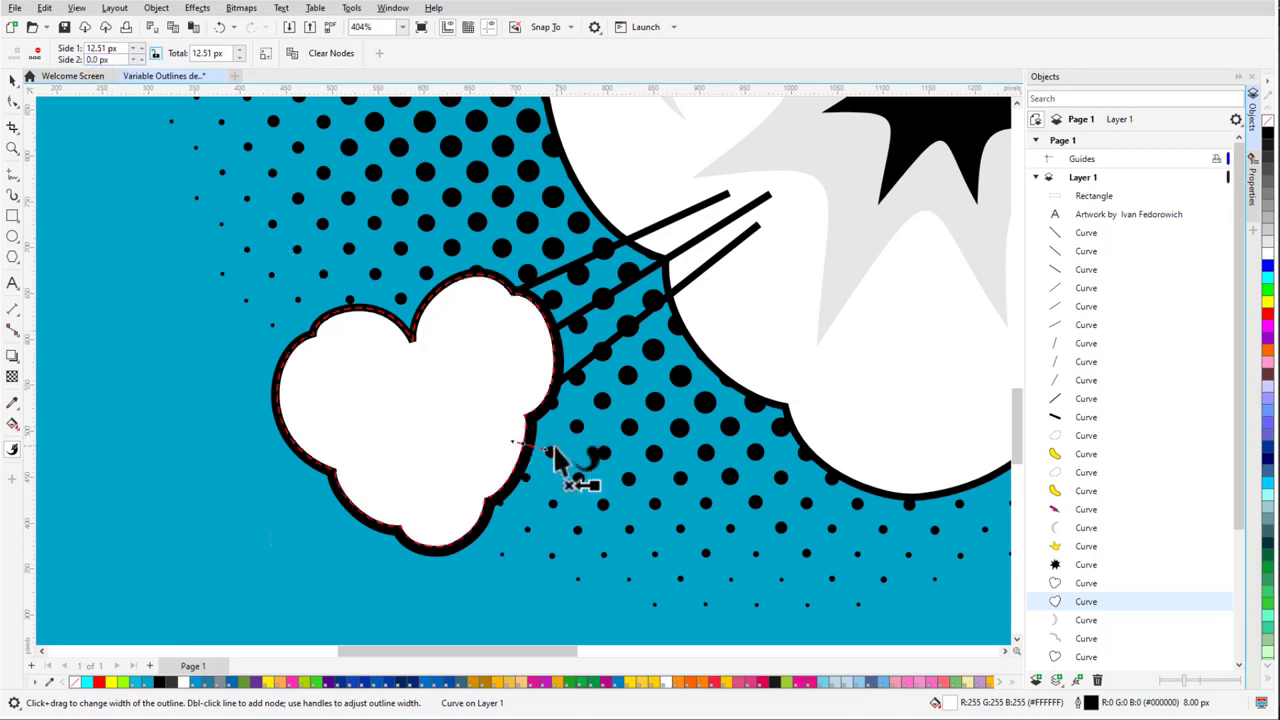
Widen only the outer side of the cloud's right-edge variable node to about 26 px
{"action": "mouse_move", "coordinate": [548, 455]}
{"action": "left_mouse_down"}
{"action": "mouse_move", "coordinate": [556, 463]}
{"action": "mouse_move", "coordinate": [553, 452]}
{"action": "left_mouse_up"}
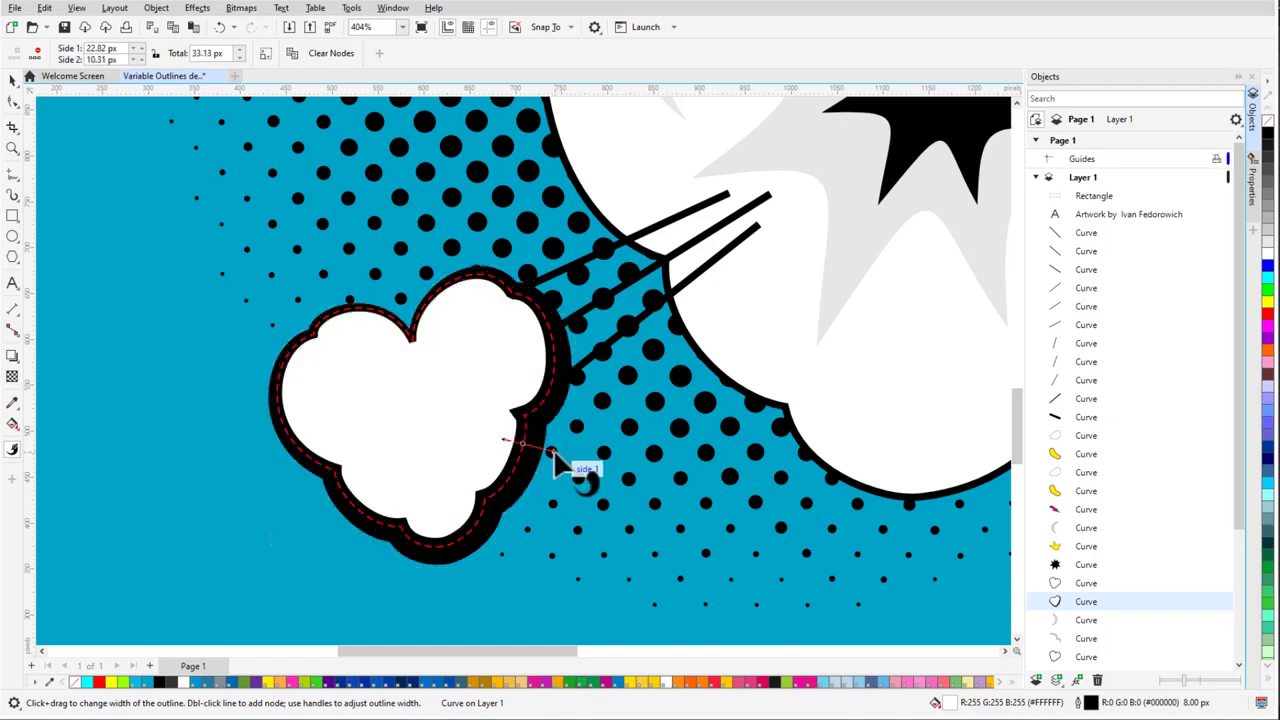
{"action": "key", "text": "ctrl+z"}
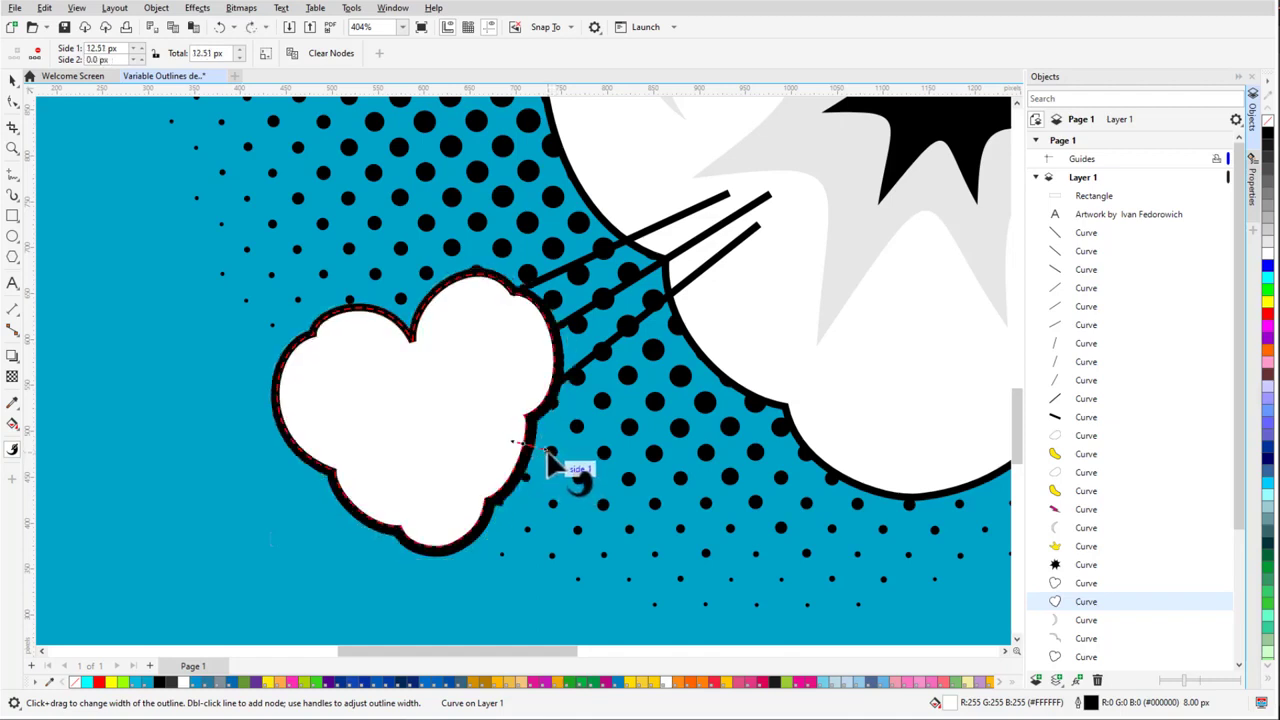
{"action": "left_click_drag", "start_coordinate": [547, 449], "coordinate": [556, 450]}
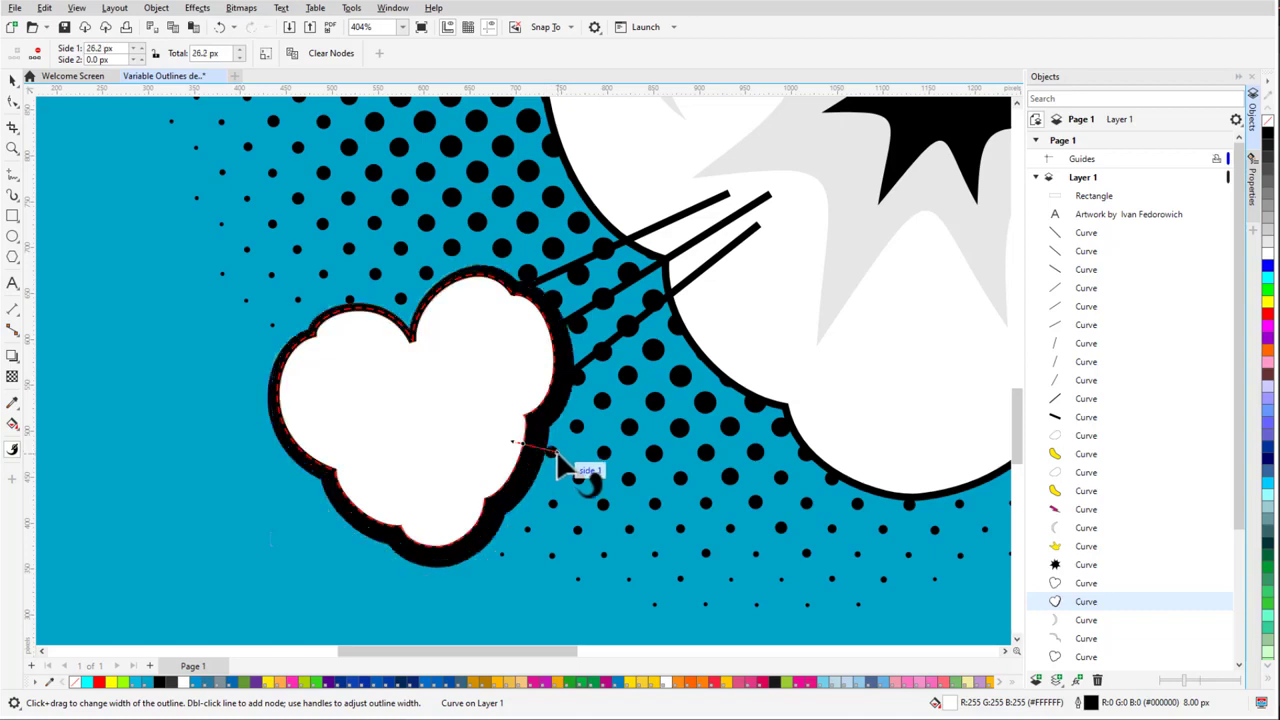
Add a variable node on the cloud's left edge, set its Side 2 to 0 px and adjust its outer width
{"action": "right_click", "coordinate": [278, 410]}
{"action": "left_click", "coordinate": [340, 419]}
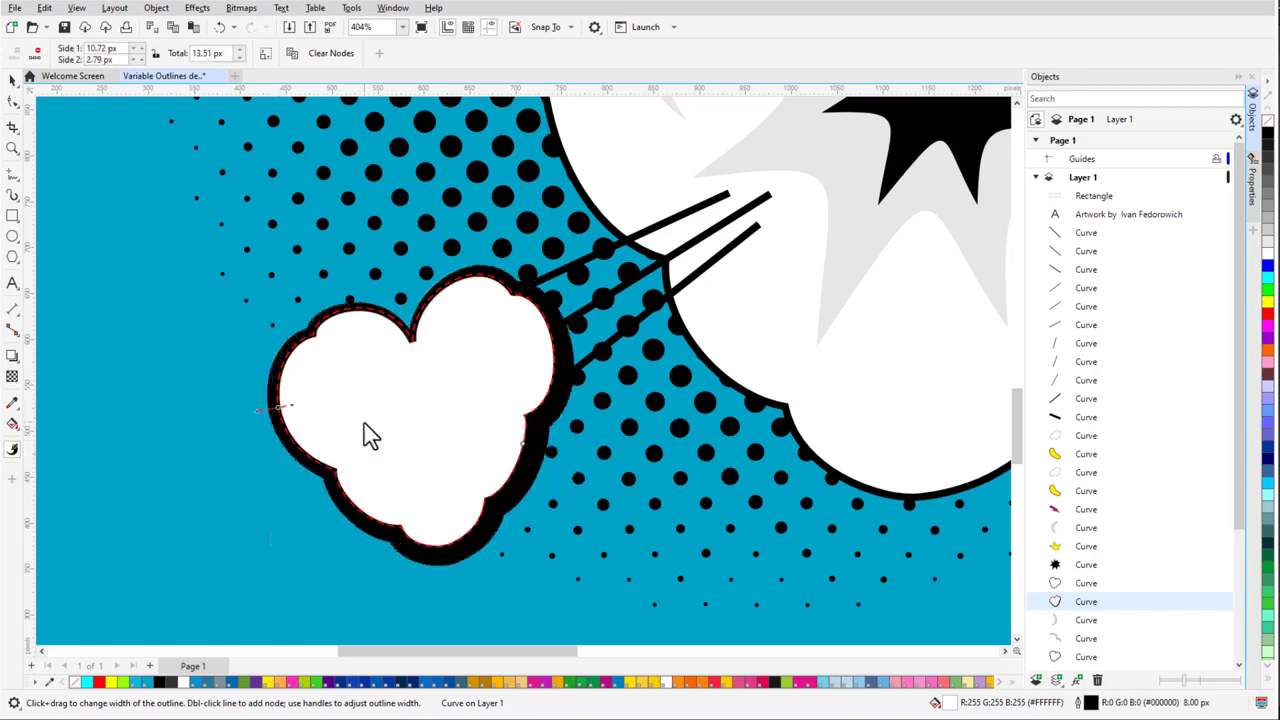
{"action": "type", "text": "0"}
{"action": "key", "text": "Return"}
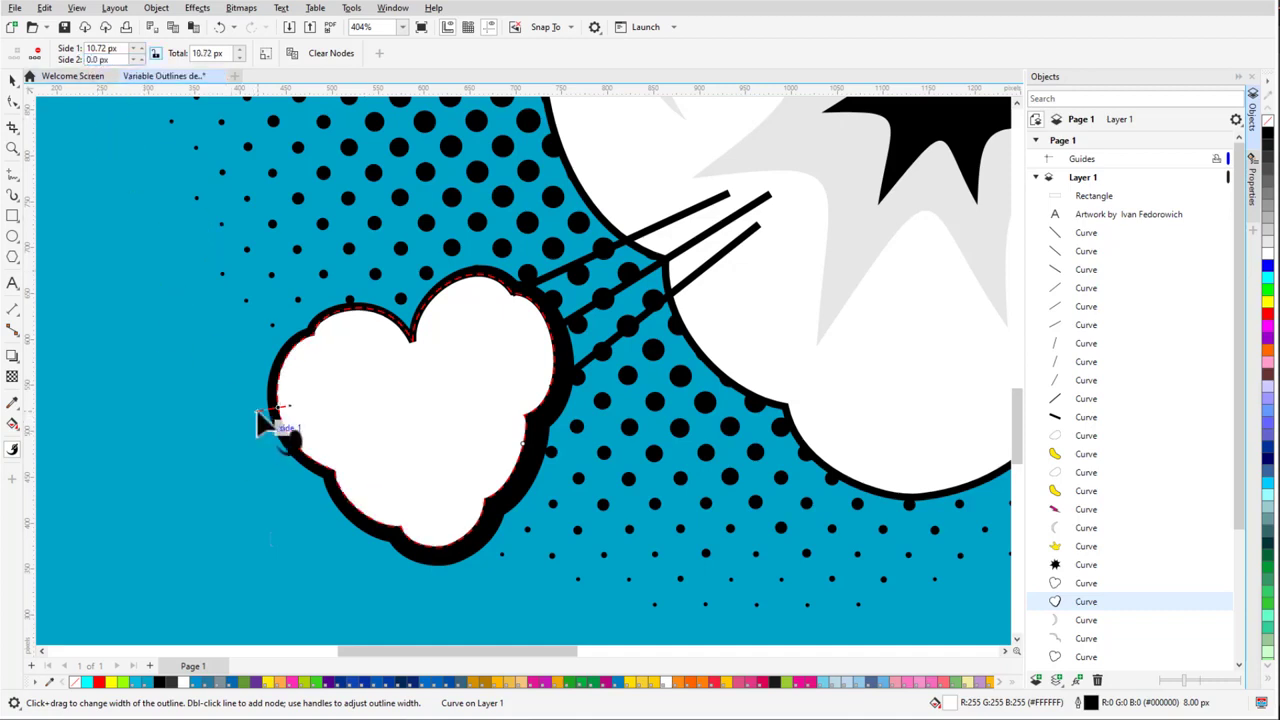
{"action": "left_click_drag", "start_coordinate": [256, 408], "coordinate": [259, 410]}
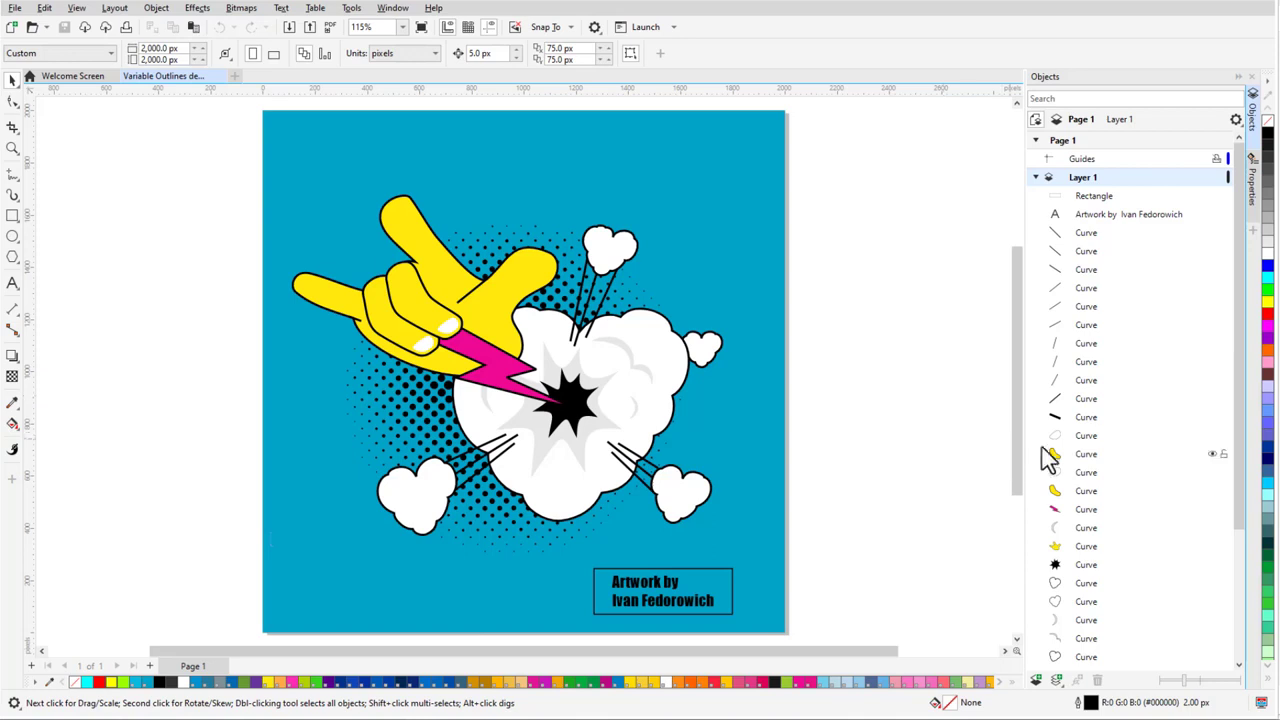
Hide the four curves that form the hand's folded fingers and fingernails, and clear the selection
{"action": "left_click", "coordinate": [1086, 438]}
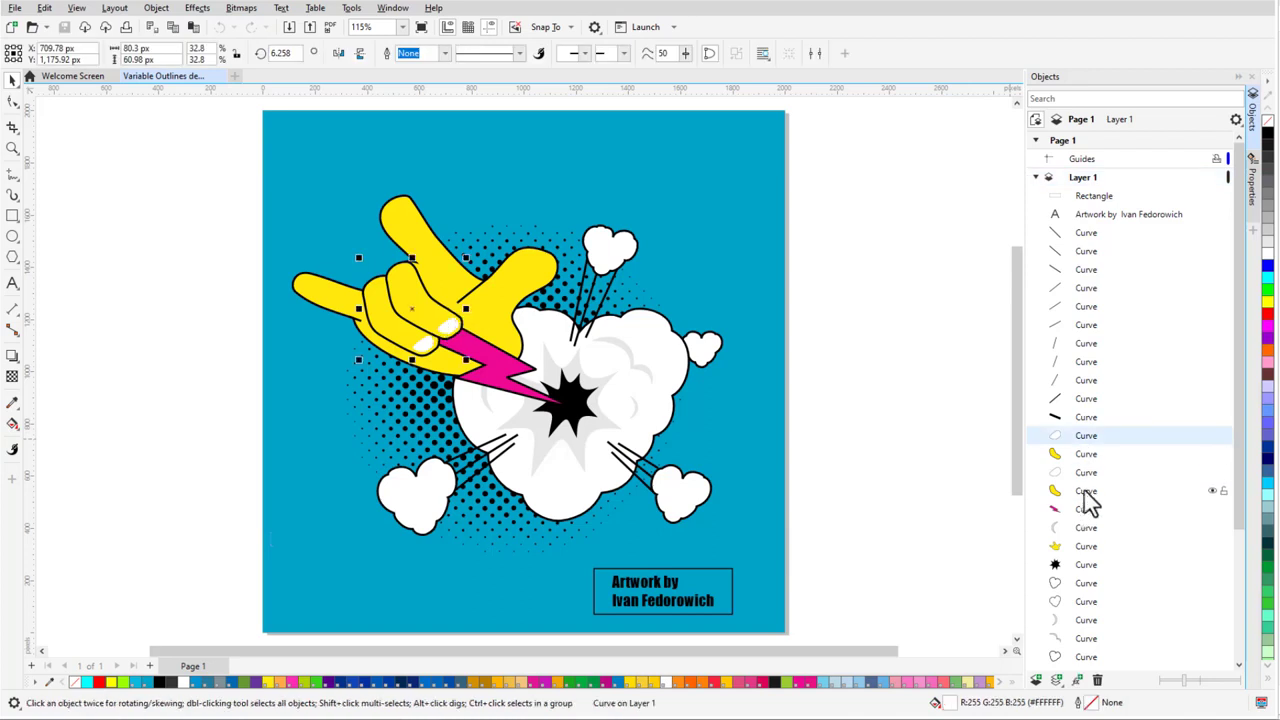
{"action": "left_click", "coordinate": [1087, 491], "text": "shift"}
{"action": "left_click", "coordinate": [1212, 491]}
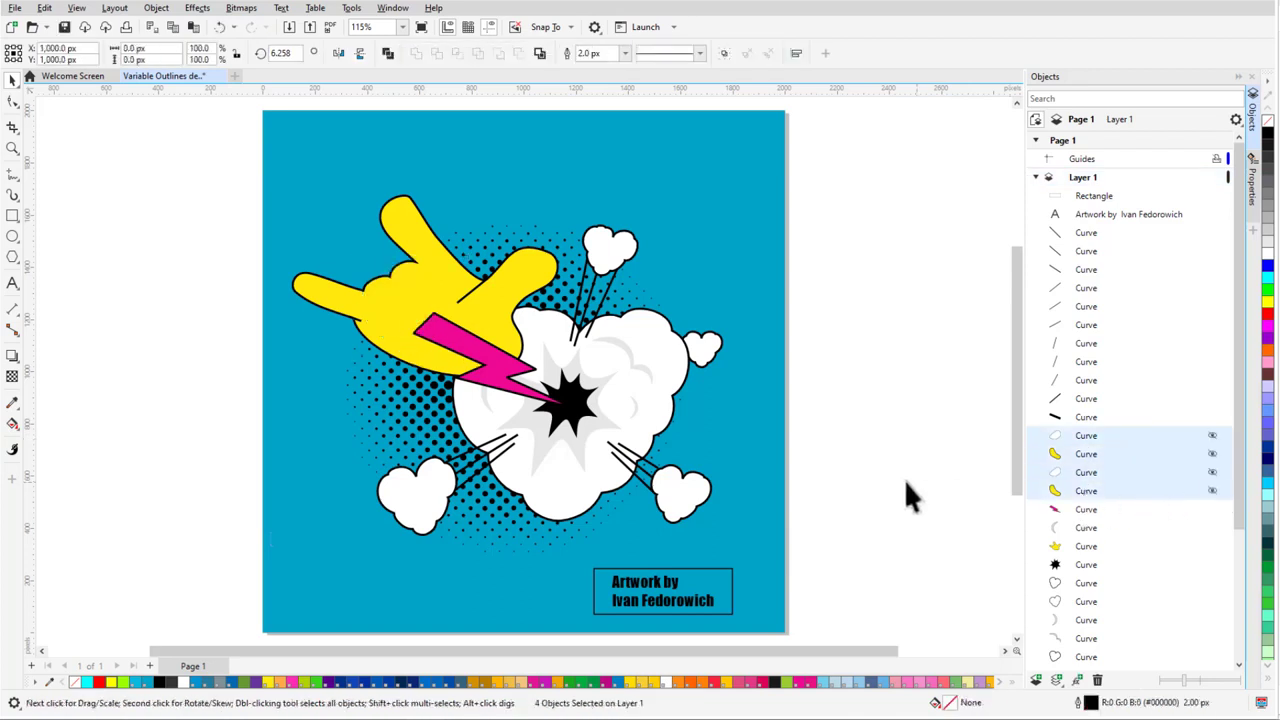
{"action": "left_click", "coordinate": [902, 477]}
Select the pink lightning bolt for the Variable Outline tool and add a variable node at its uppermost corner
{"action": "left_click", "coordinate": [514, 374]}
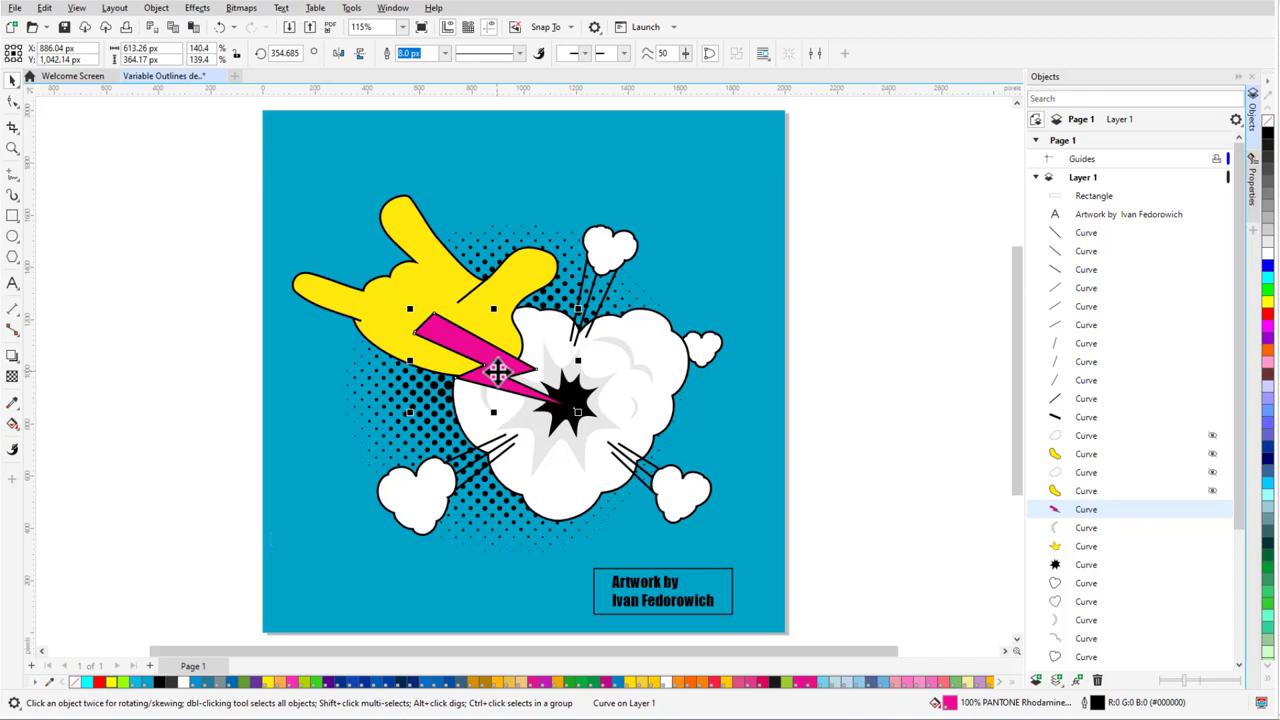
{"action": "left_click", "coordinate": [13, 450]}
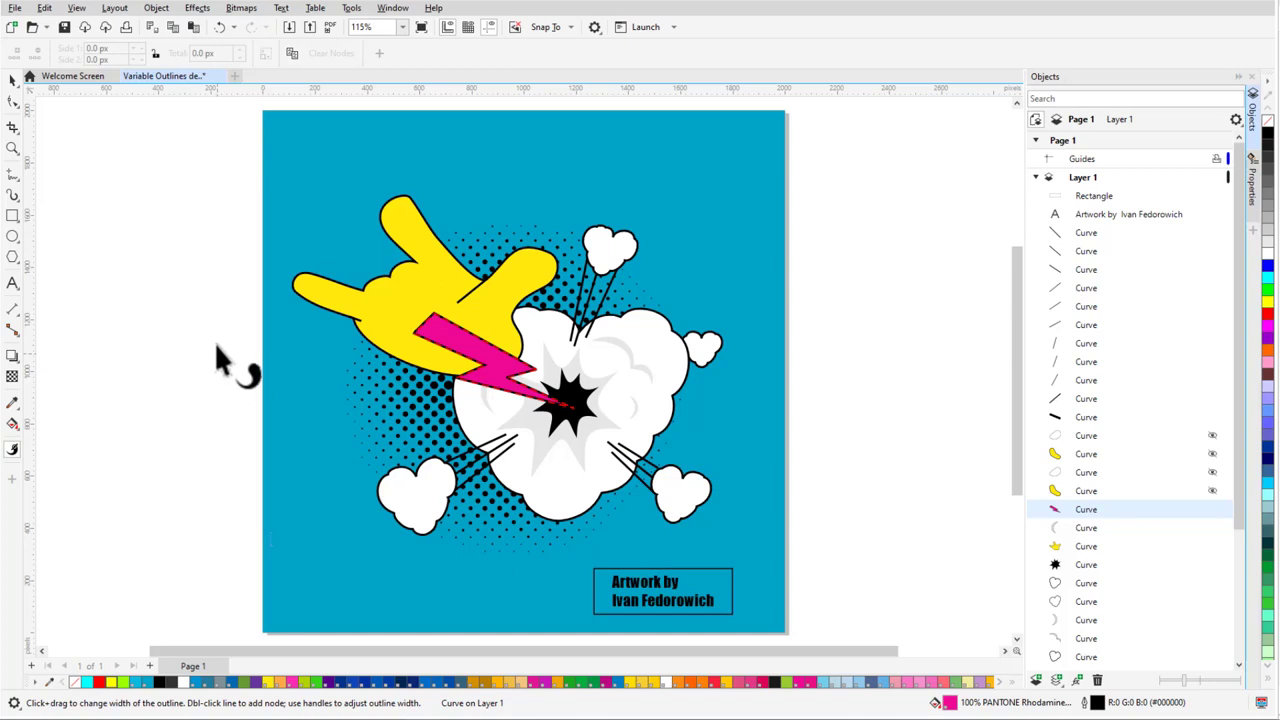
{"action": "left_click", "coordinate": [568, 33]}
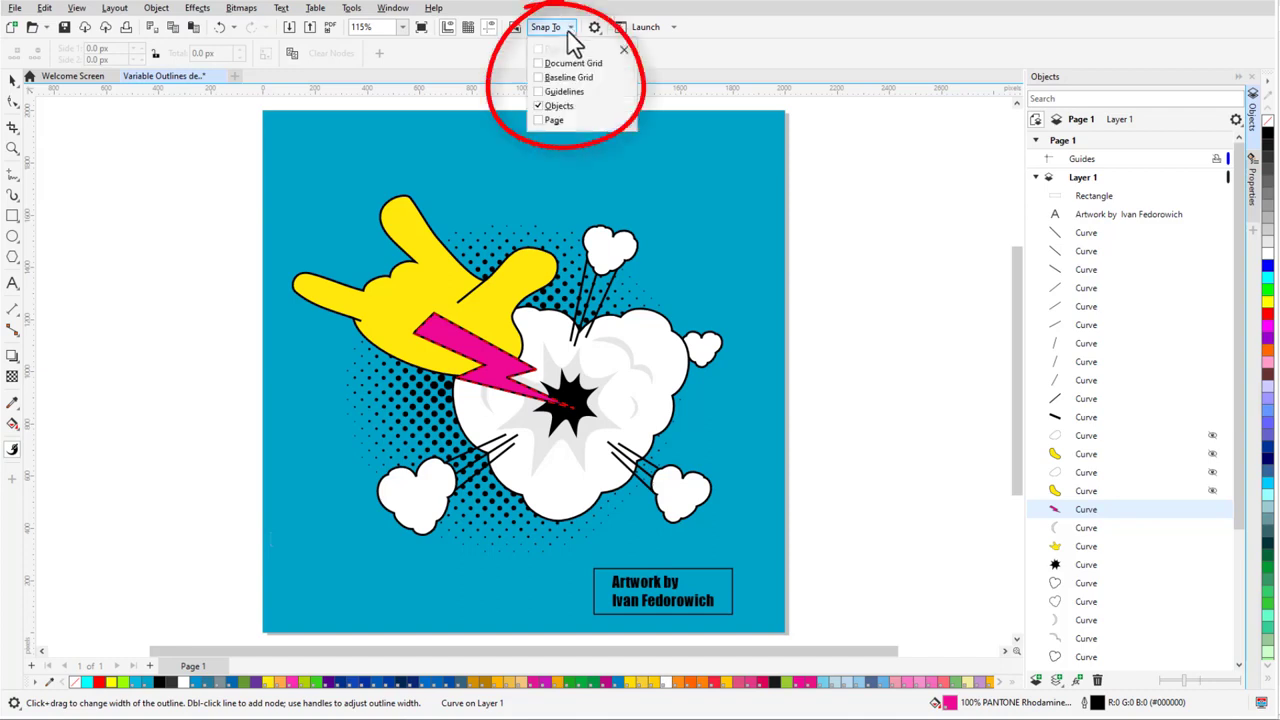
{"action": "left_click", "coordinate": [567, 30]}
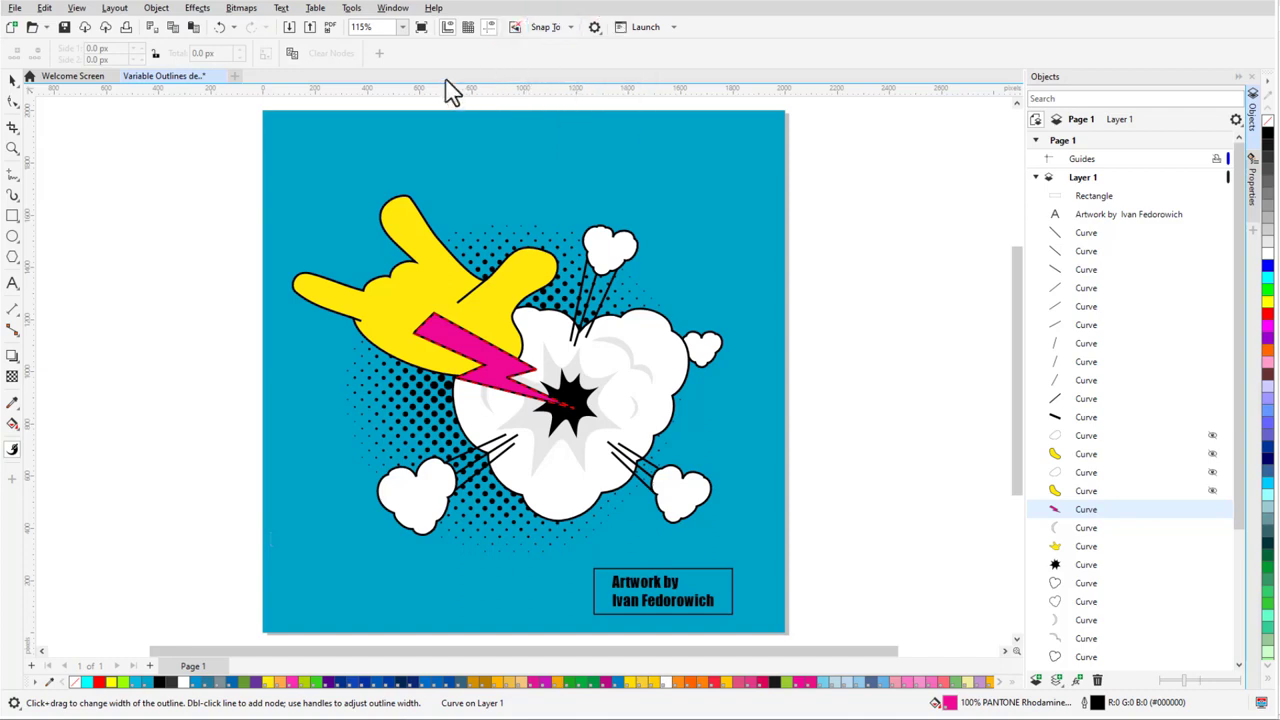
{"action": "scroll", "coordinate": [490, 355], "scroll_direction": "up", "scroll_amount": 2}
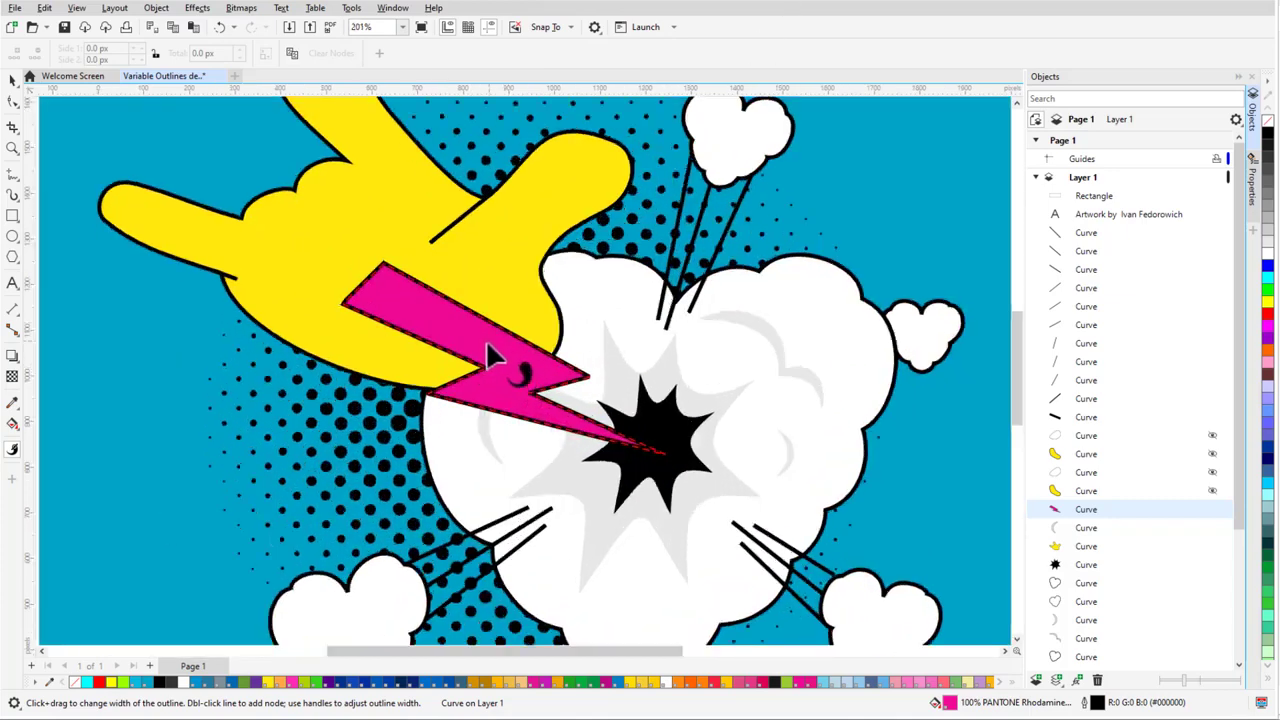
{"action": "scroll", "coordinate": [488, 350], "scroll_direction": "up", "scroll_amount": 2}
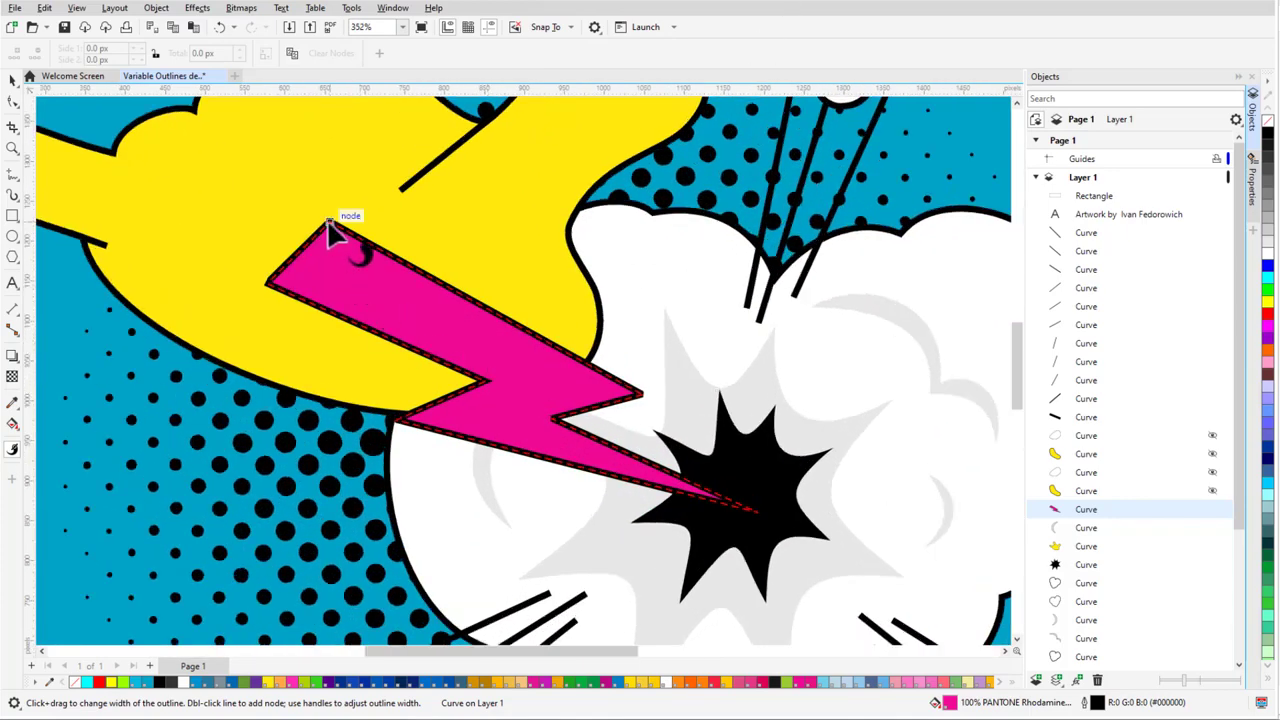
{"action": "left_click", "coordinate": [13, 54]}
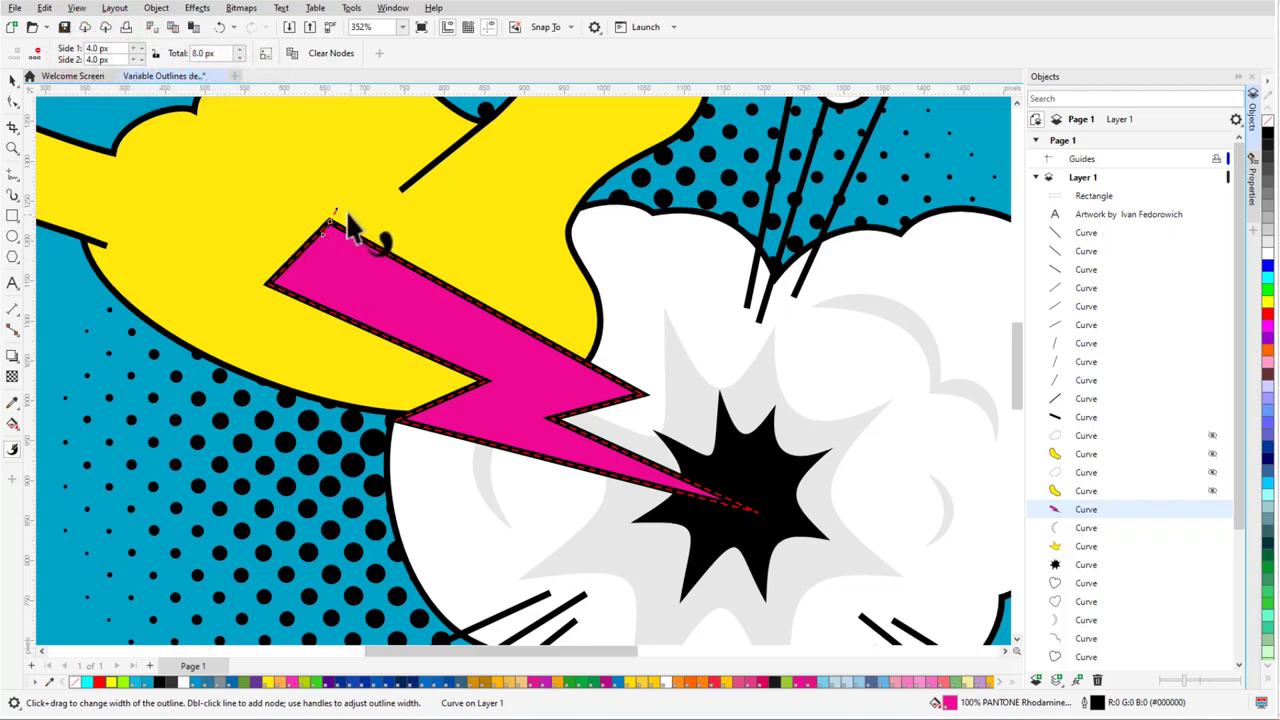
Adjust the outline width at the bolt's uppermost corner to about 10.6 px per side
{"action": "left_click_drag", "start_coordinate": [337, 208], "coordinate": [340, 193]}
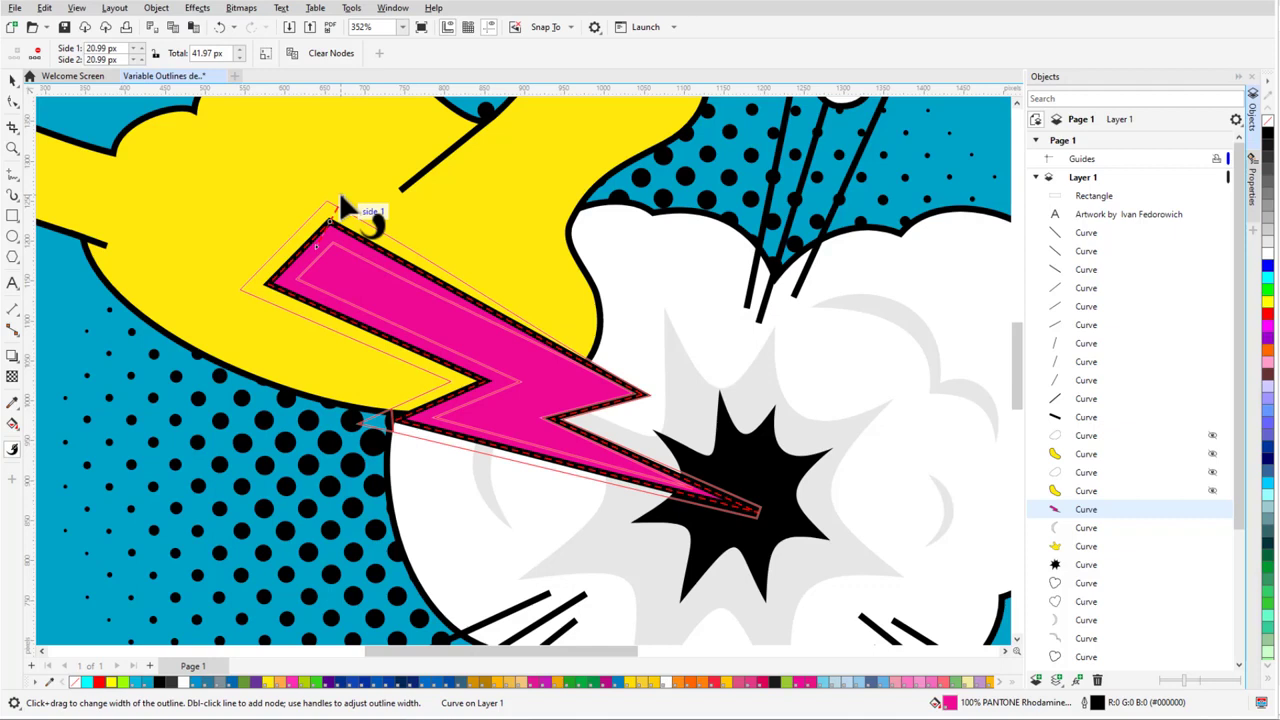
{"action": "left_click_drag", "start_coordinate": [340, 193], "coordinate": [340, 195]}
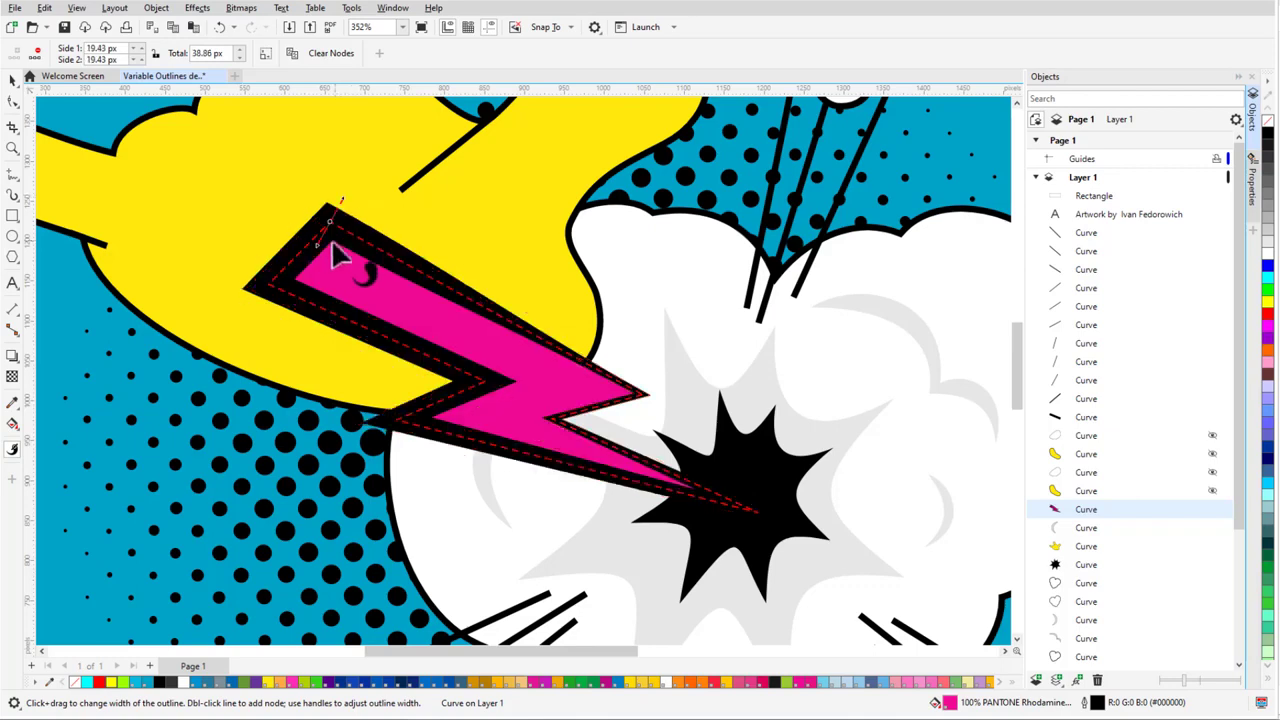
{"action": "left_click_drag", "start_coordinate": [316, 258], "coordinate": [349, 263]}
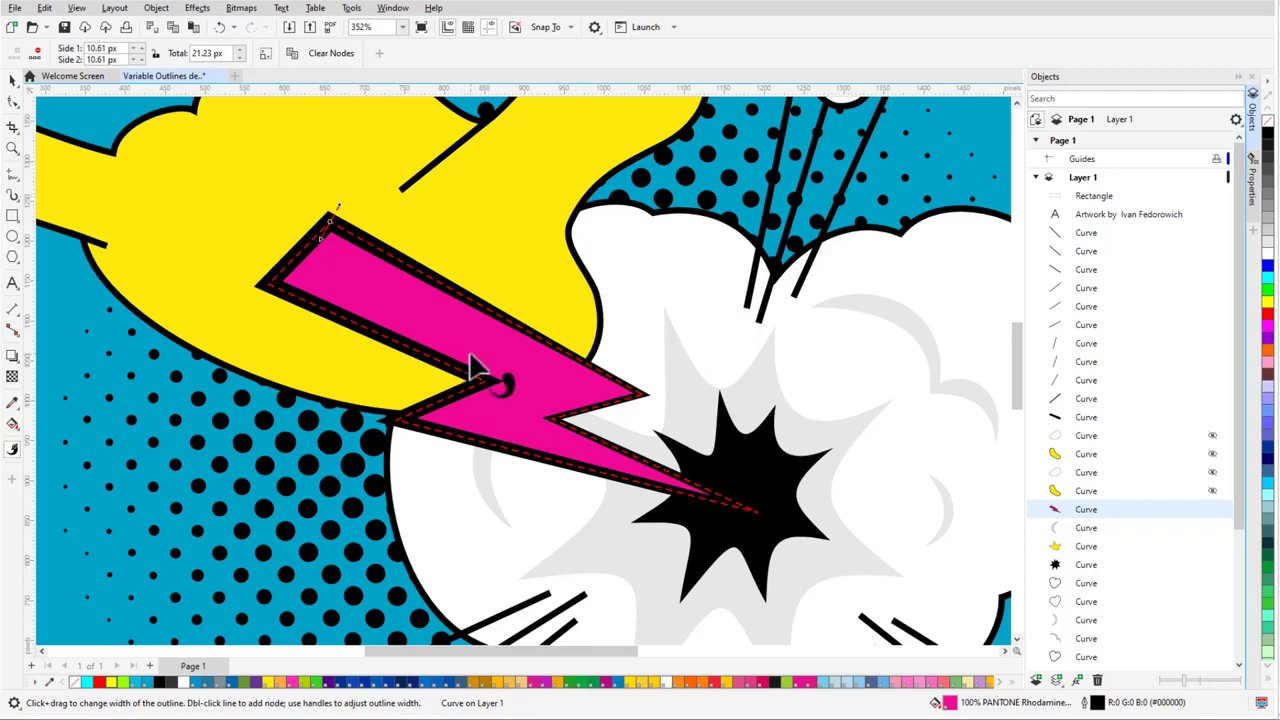
Add variable outline nodes at the lightning bolt's remaining corners, both notches and its pointed tip
{"action": "mouse_move", "coordinate": [485, 380]}
{"action": "left_mouse_down"}
{"action": "mouse_move", "coordinate": [499, 382]}
{"action": "mouse_move", "coordinate": [491, 391]}
{"action": "left_mouse_up"}
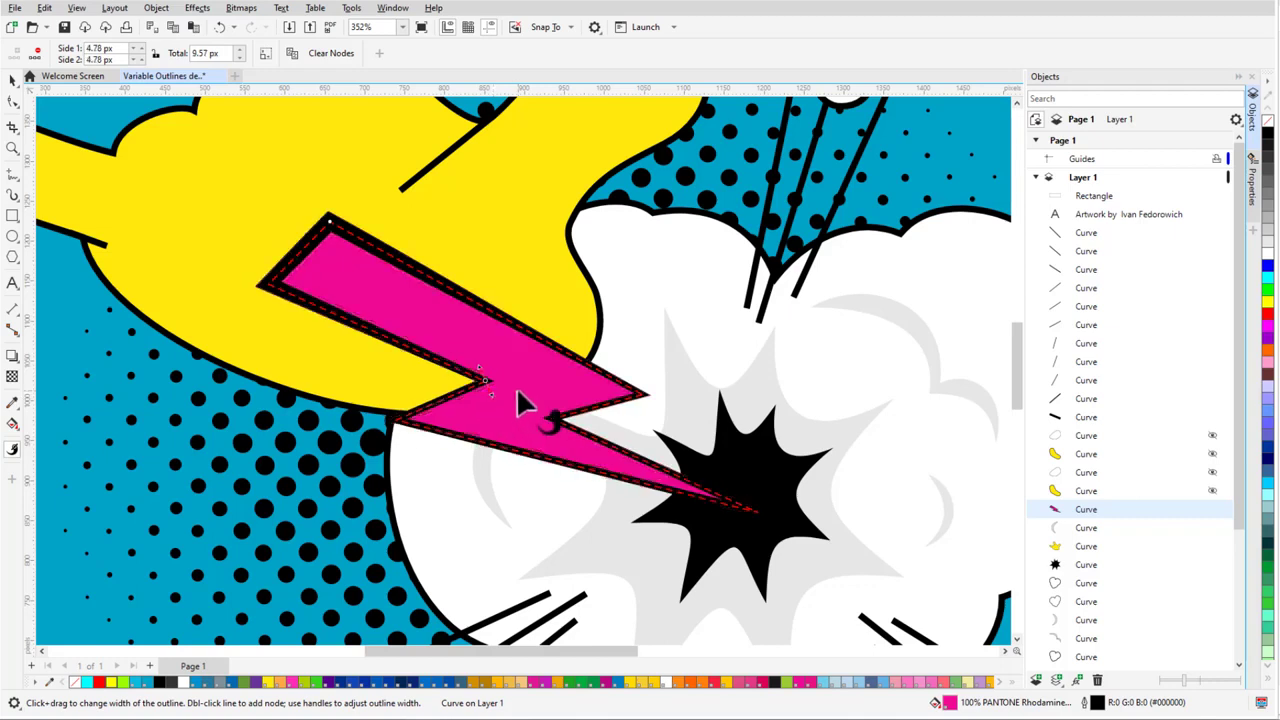
{"action": "left_click", "coordinate": [642, 392]}
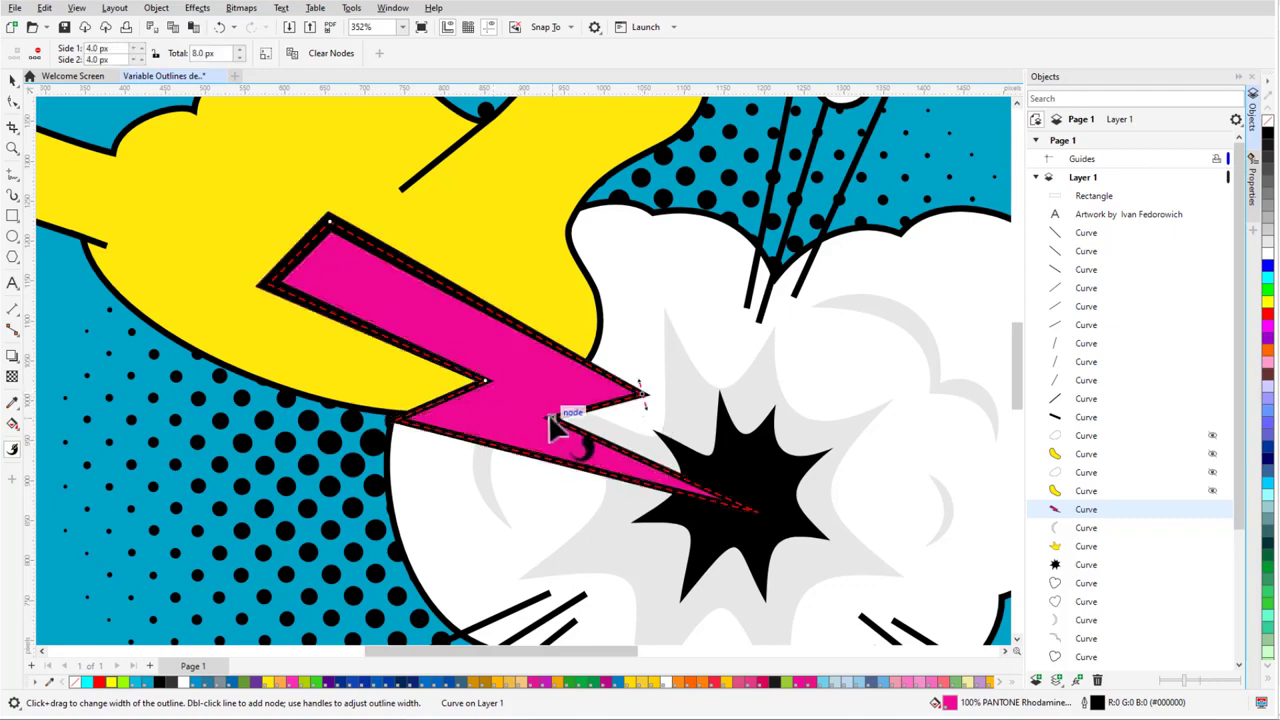
{"action": "left_click", "coordinate": [760, 510]}
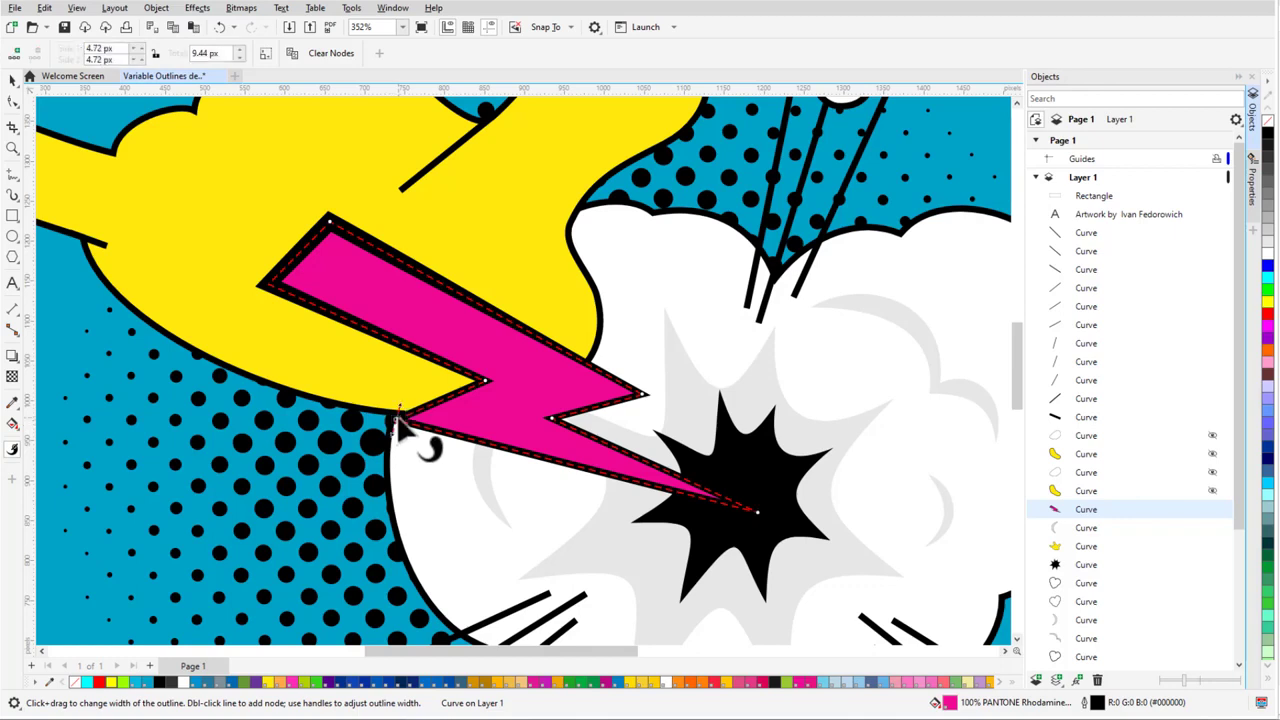
{"action": "left_click", "coordinate": [262, 285]}
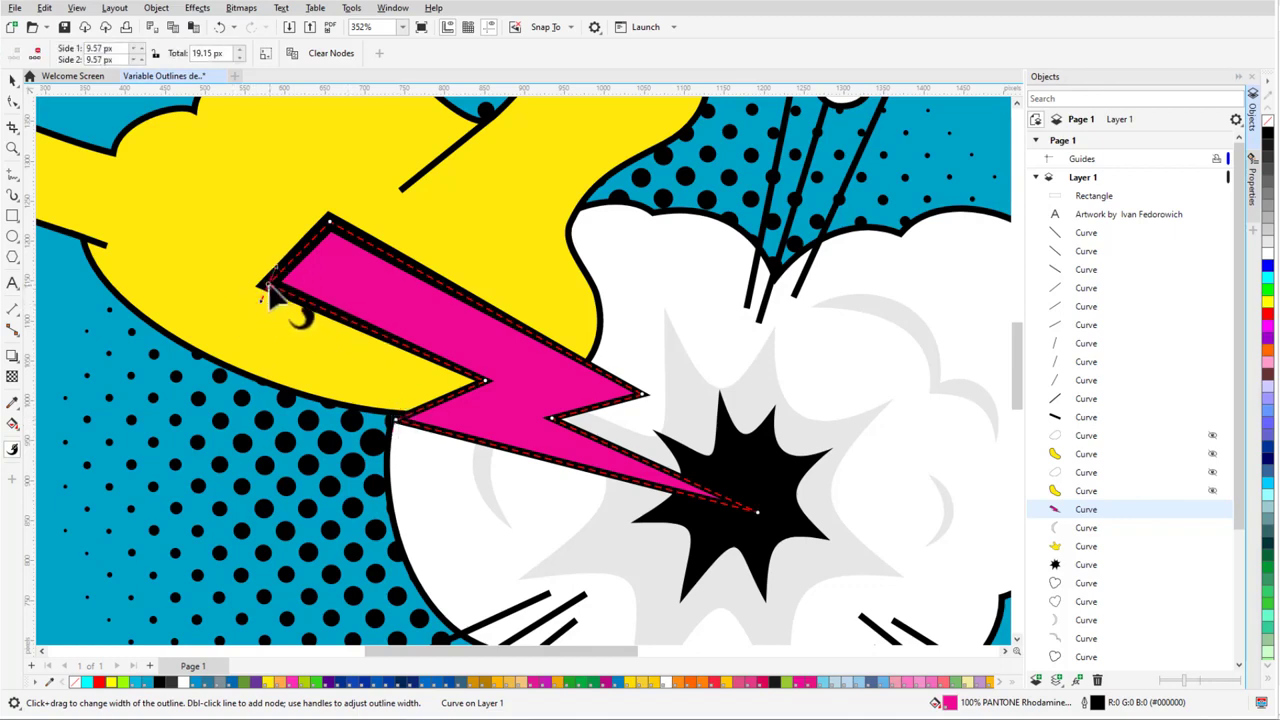
Set both sides of the two variable nodes at the bolt's upper end to 10 px
{"action": "left_click", "coordinate": [331, 220]}
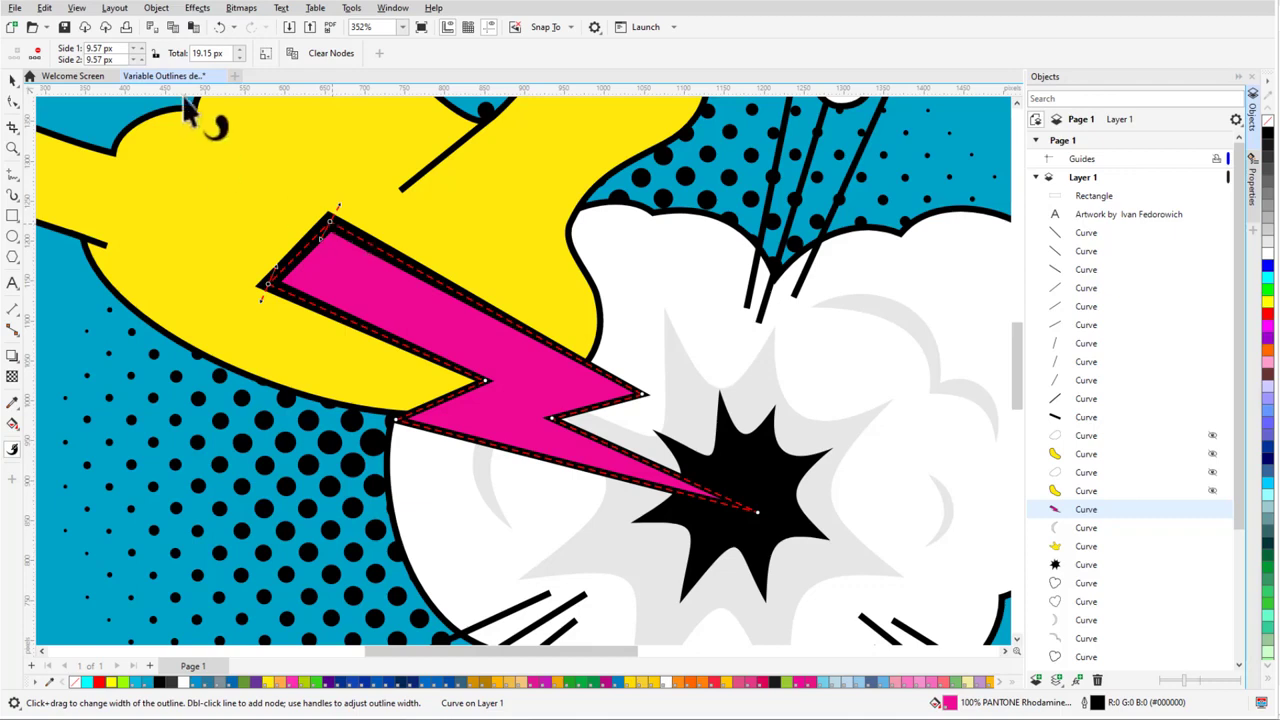
{"action": "left_click_drag", "start_coordinate": [120, 48], "coordinate": [71, 47]}
{"action": "type", "text": "10"}
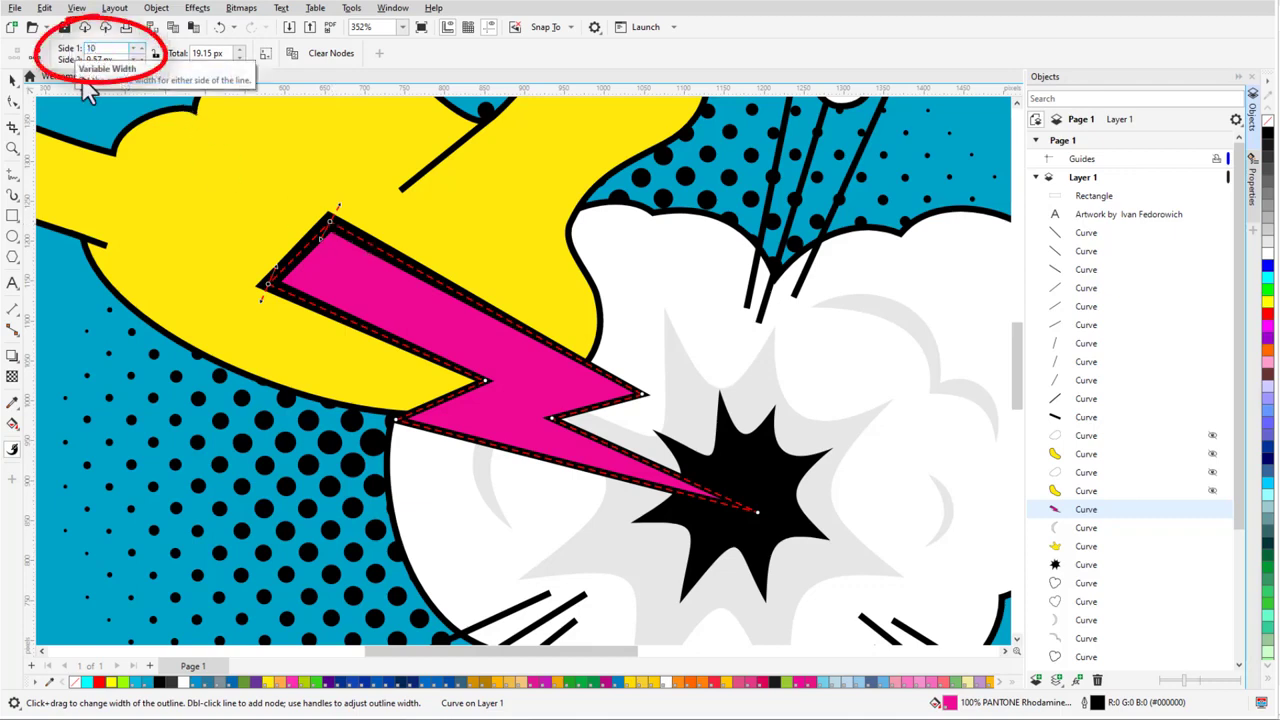
{"action": "key", "text": "Tab"}
{"action": "key", "text": "Return"}
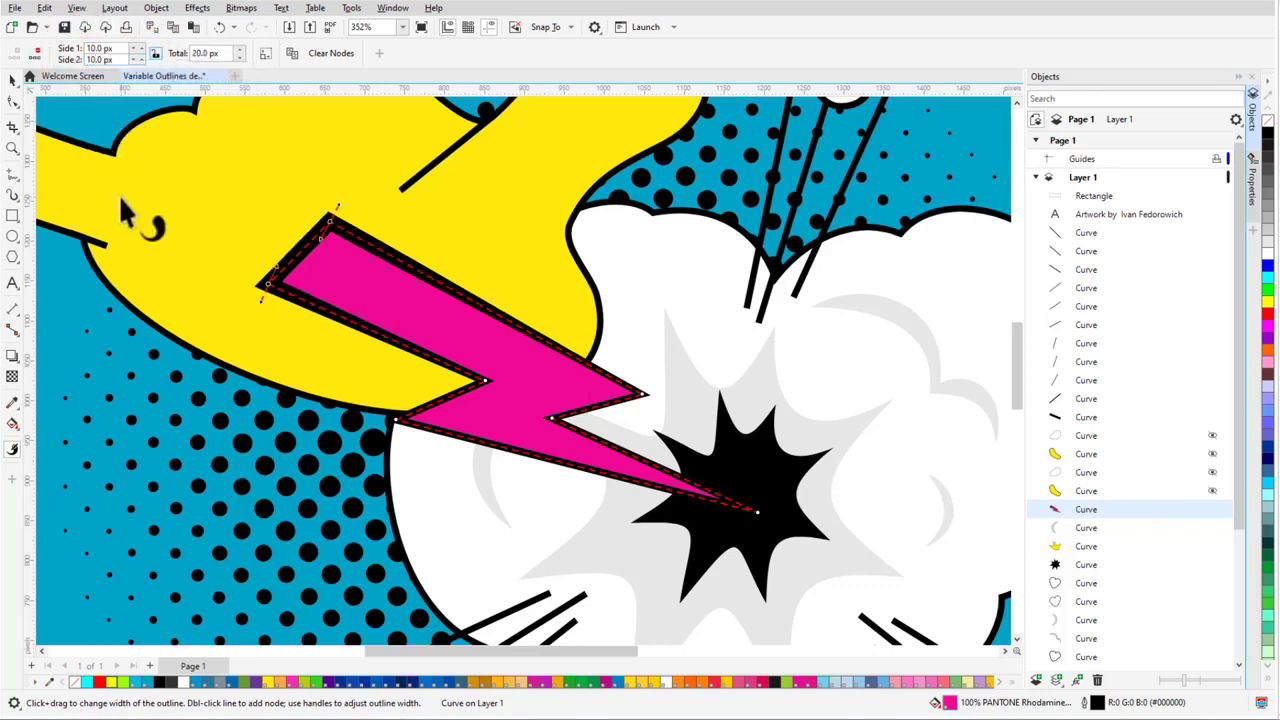
Set both sides of the variable nodes at the bolt's left notch and lower-left corner to 8 px
{"action": "left_click", "coordinate": [395, 421]}
{"action": "left_click", "coordinate": [486, 380], "text": "shift"}
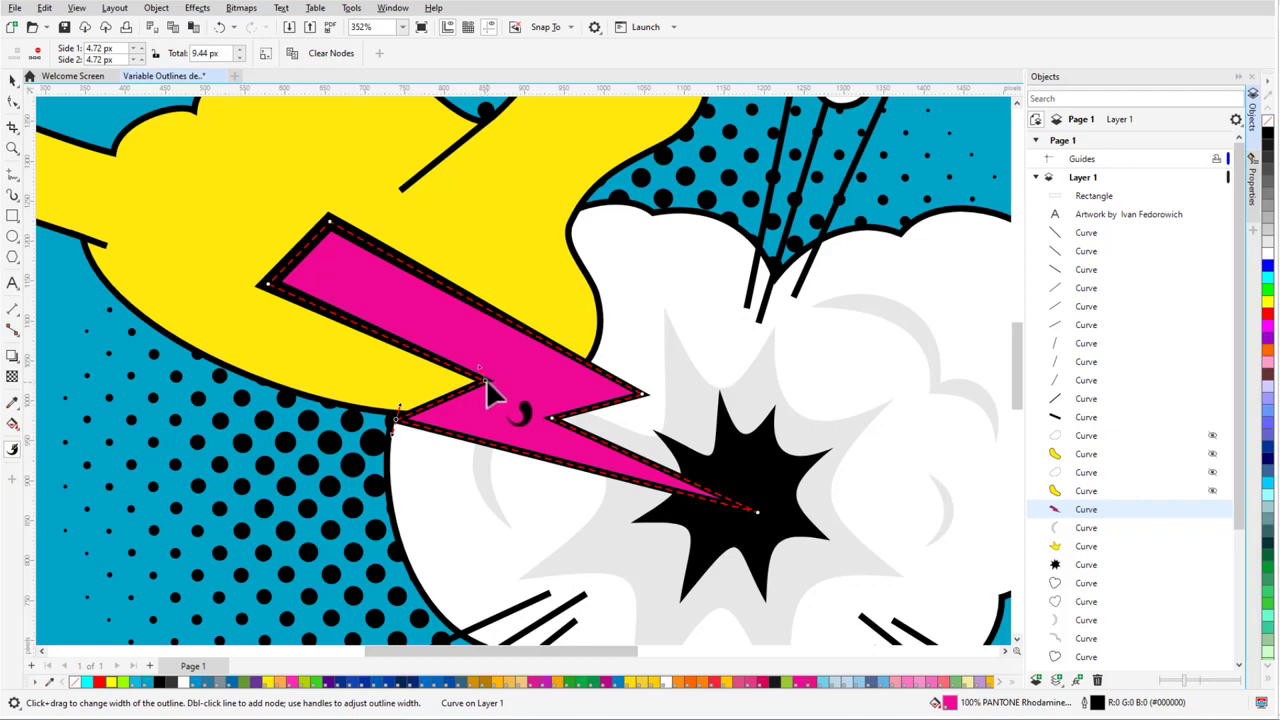
{"action": "double_click", "coordinate": [107, 48]}
{"action": "type", "text": "8"}
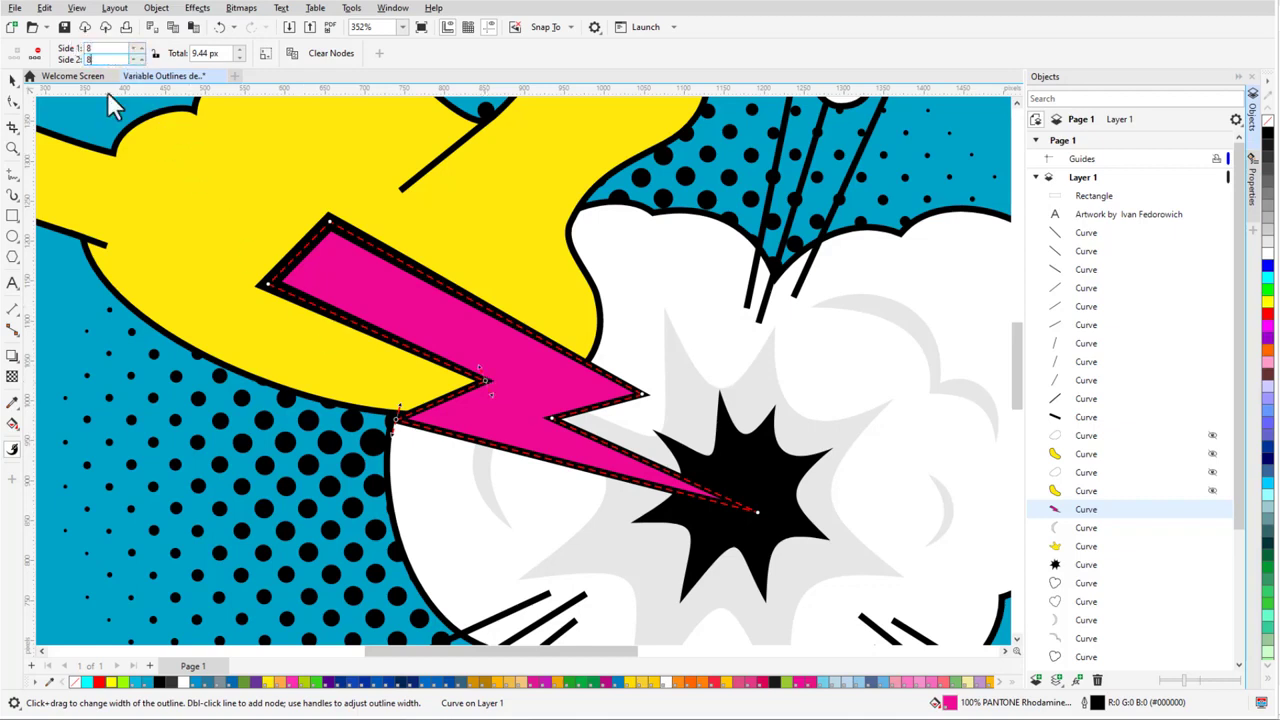
{"action": "key", "text": "Return"}
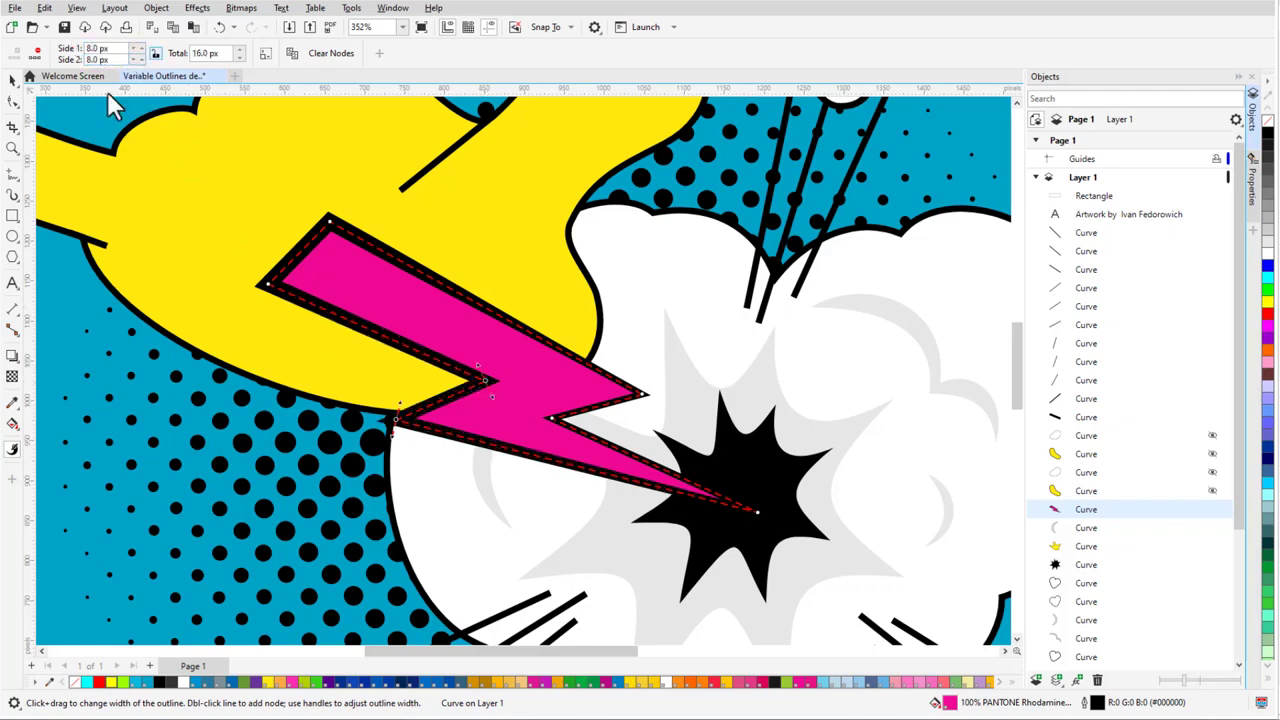
Set both sides of the variable node at the bolt's right corner to 6 px
{"action": "left_click", "coordinate": [643, 394]}
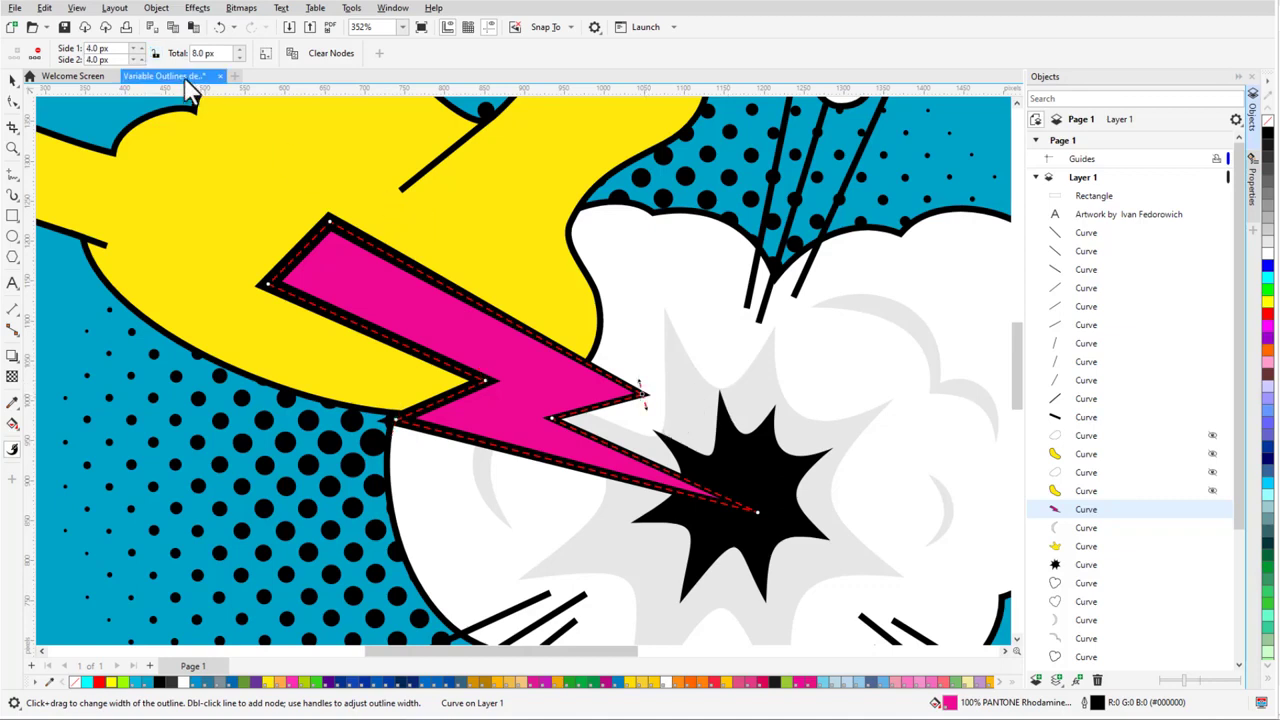
{"action": "double_click", "coordinate": [107, 48]}
{"action": "type", "text": "6"}
{"action": "key", "text": "Return"}
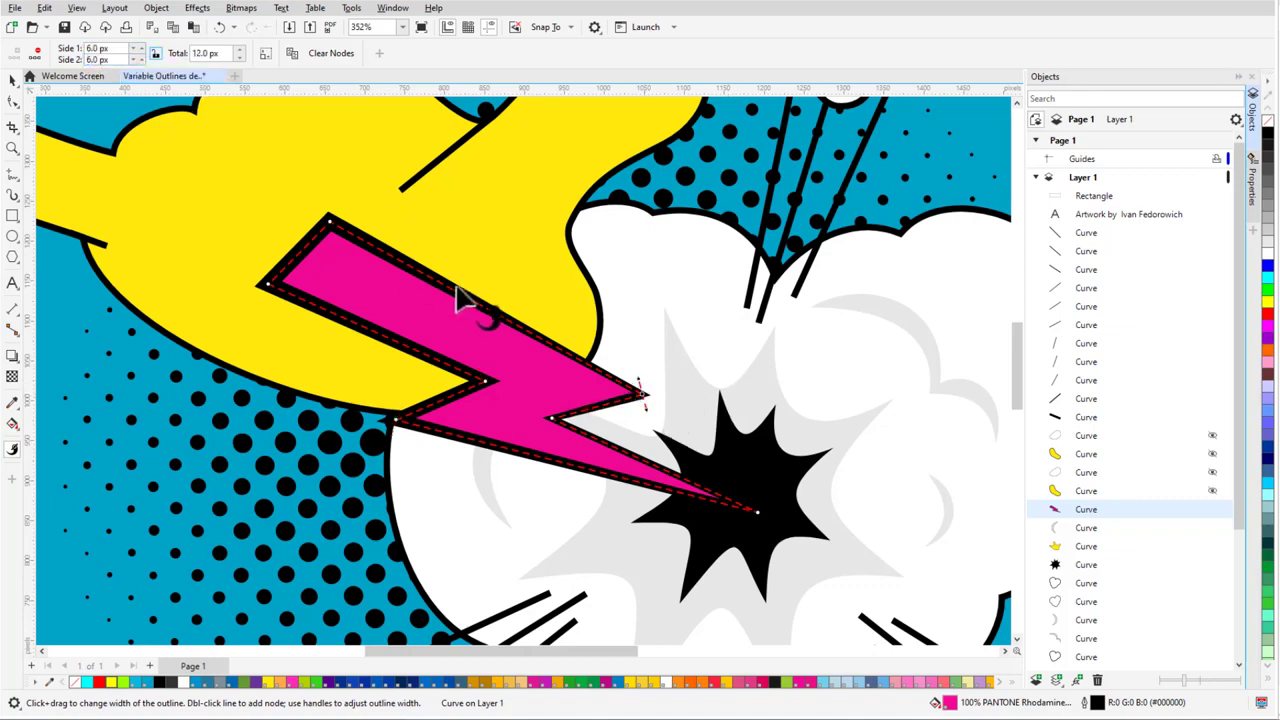
Copy the node properties of the bolt's right corner and paste them onto the variable node at its right notch
{"action": "right_click", "coordinate": [641, 394]}
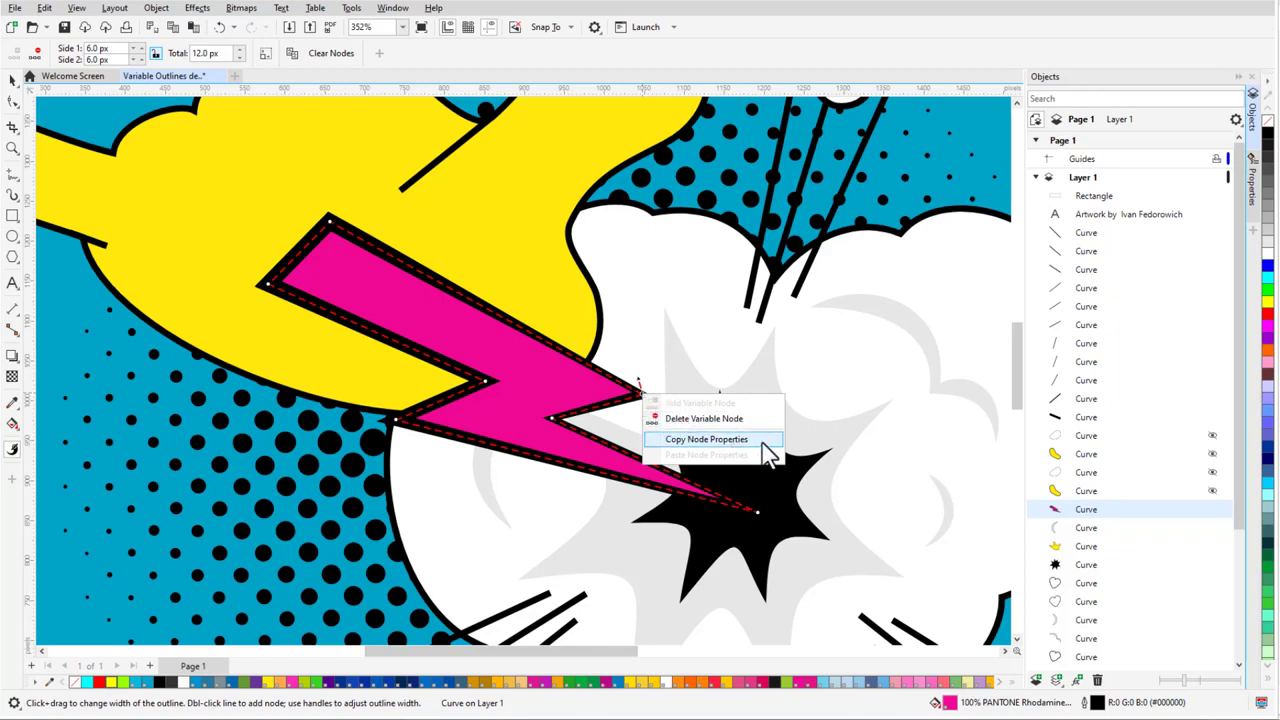
{"action": "left_click", "coordinate": [706, 439]}
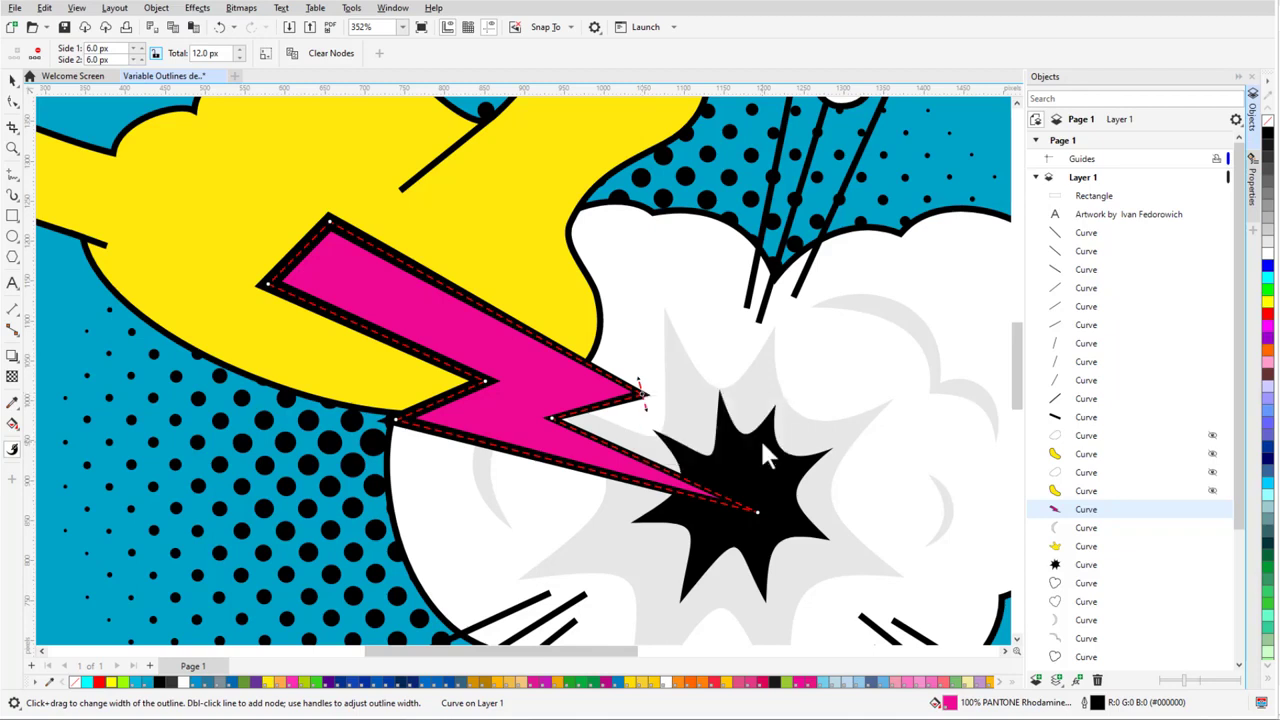
{"action": "left_click", "coordinate": [551, 419]}
{"action": "right_click", "coordinate": [551, 419]}
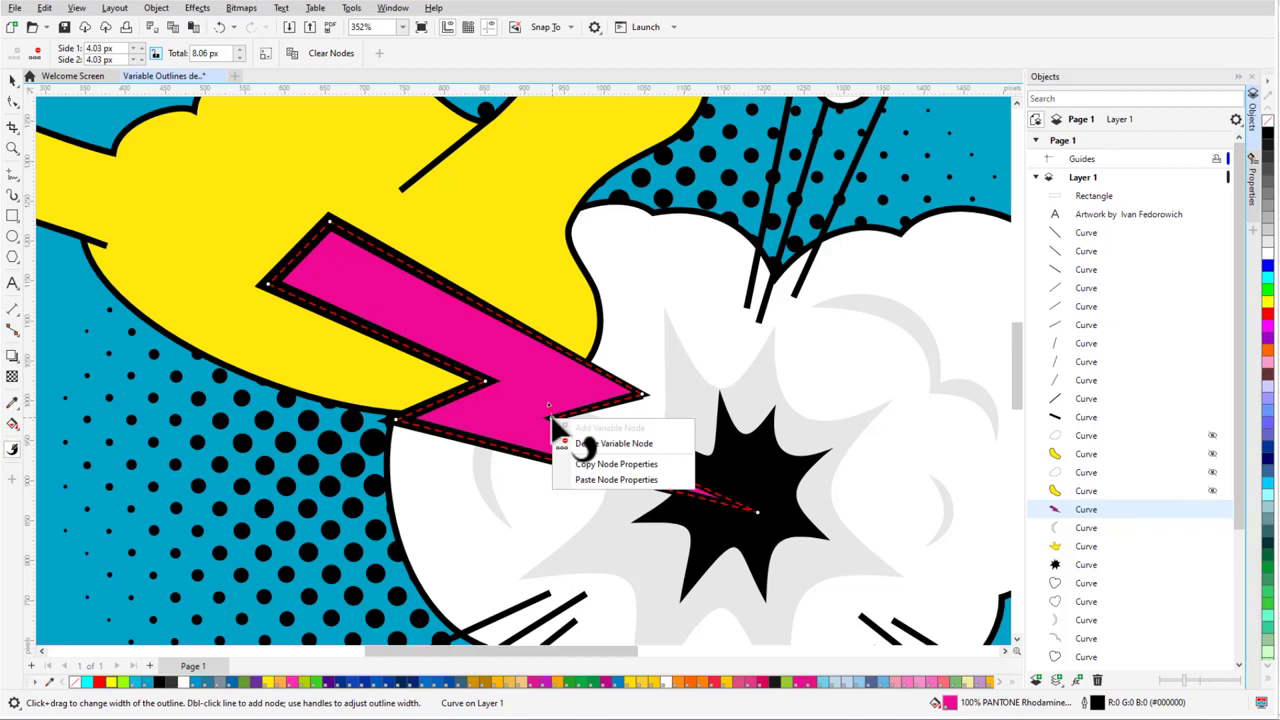
{"action": "left_click", "coordinate": [661, 481]}
Set both sides of the variable node at the bolt's pointed tip to 2 px
{"action": "left_click", "coordinate": [757, 515]}
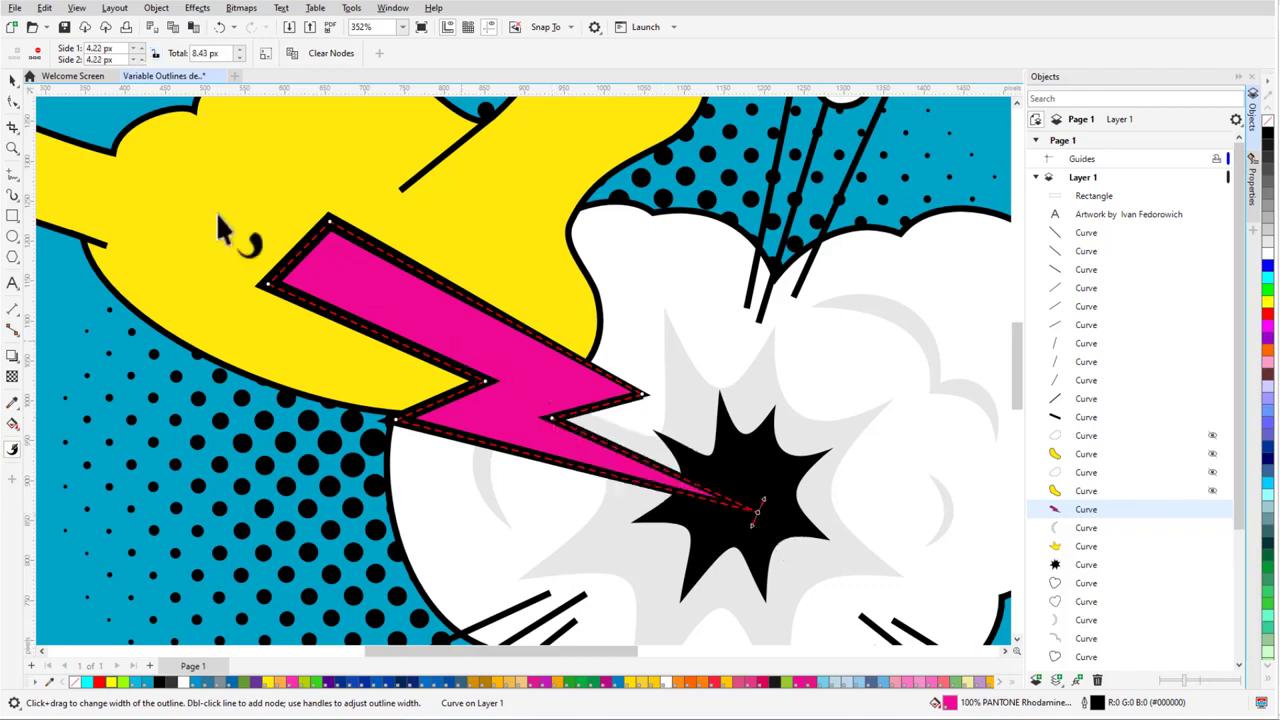
{"action": "left_click_drag", "start_coordinate": [119, 48], "coordinate": [89, 130]}
{"action": "type", "text": "2"}
{"action": "key", "text": "Tab"}
{"action": "type", "text": "2"}
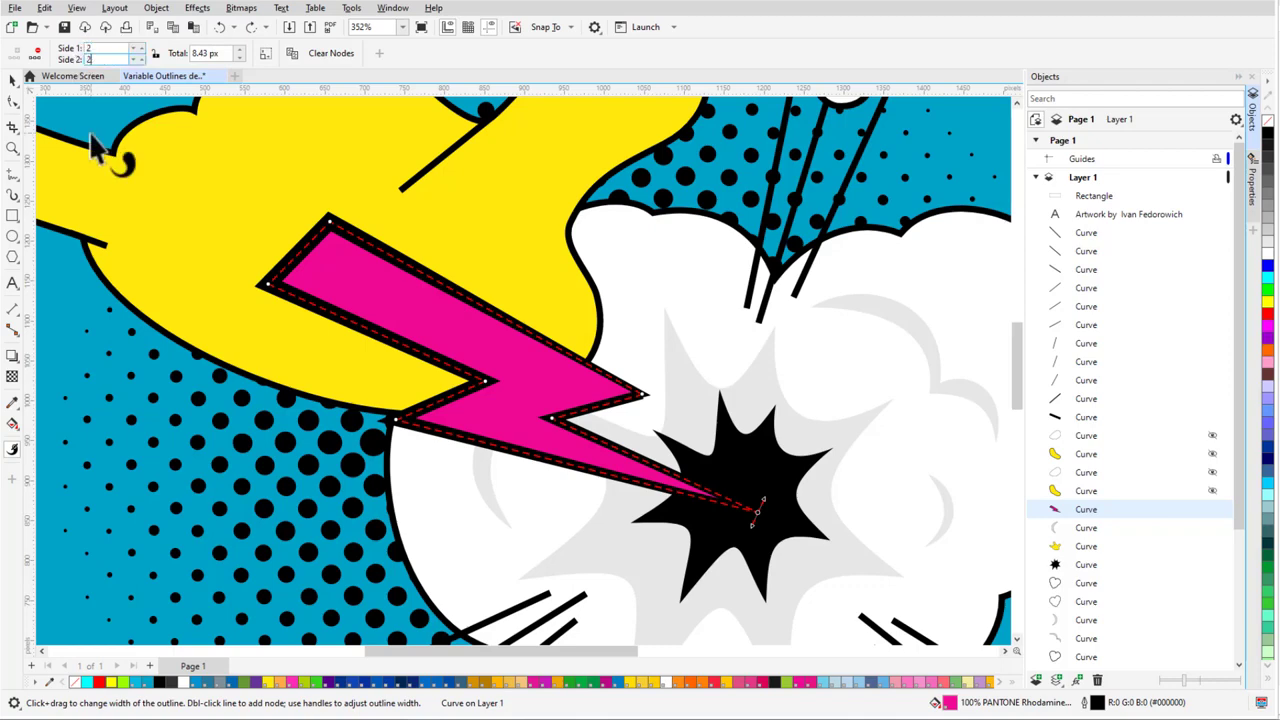
{"action": "key", "text": "Return"}
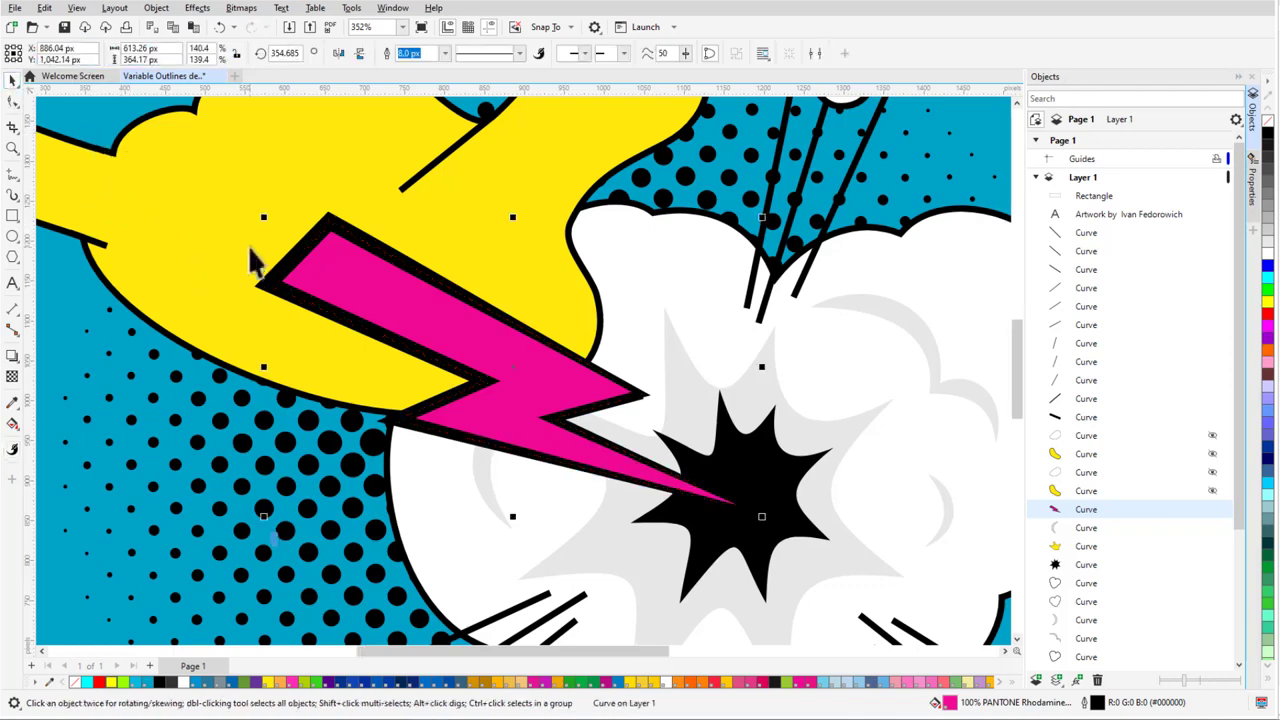
Show the four hidden curves of the hand's folded fingers and nails
{"action": "scroll", "coordinate": [360, 306], "scroll_direction": "down", "scroll_amount": 6}
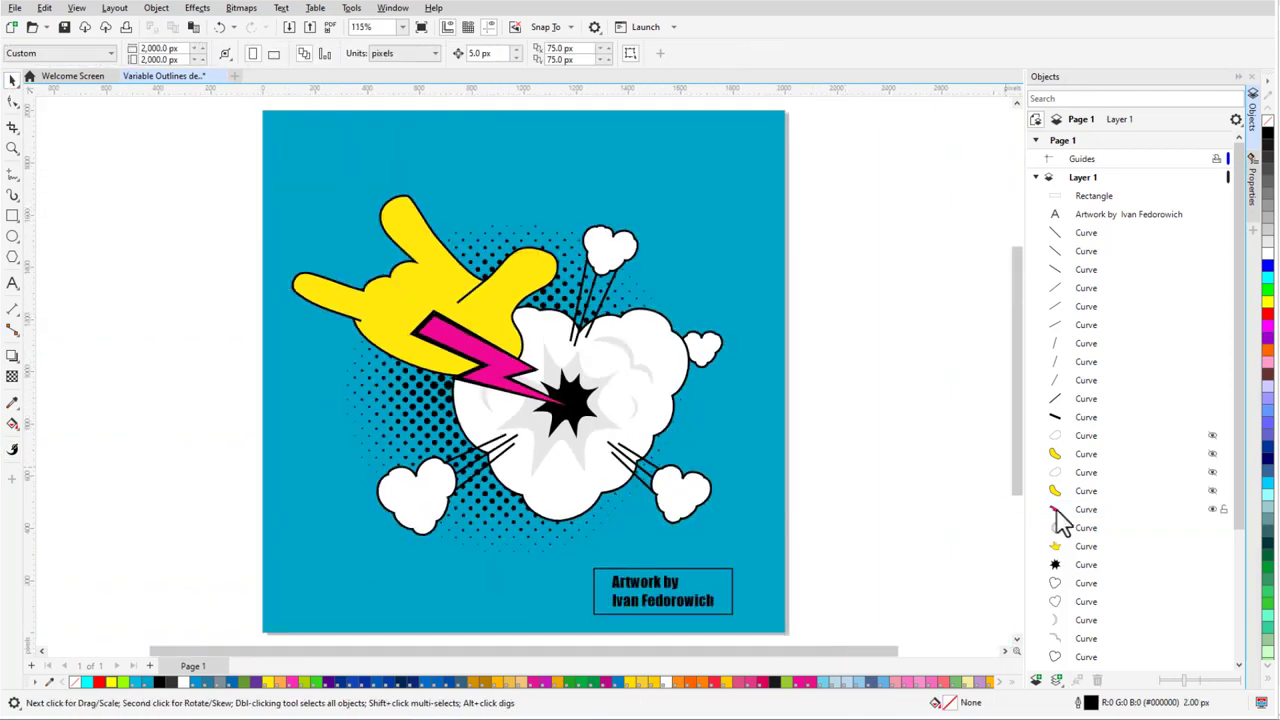
{"action": "left_click", "coordinate": [1086, 438]}
{"action": "left_click", "coordinate": [1090, 491], "text": "shift"}
{"action": "left_click", "coordinate": [910, 444]}
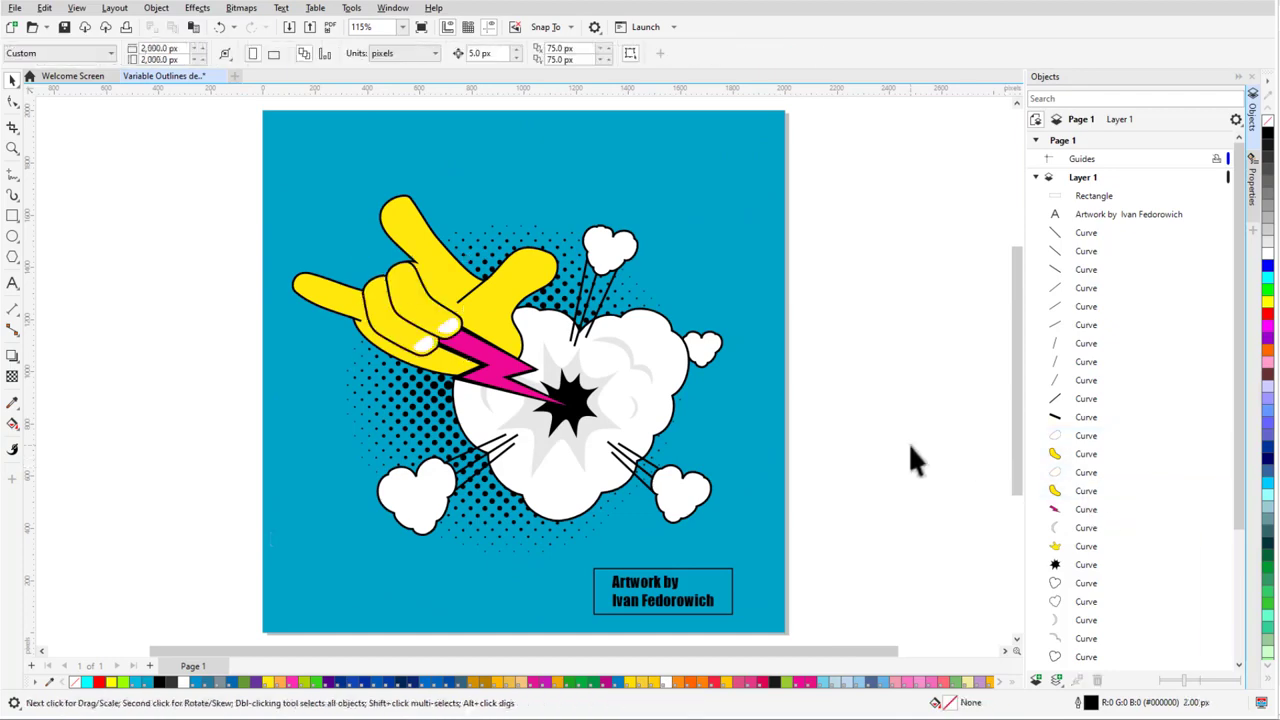
Add a variable outline node on the right edge of the lower-left cloud, about 12.5 px wide on each side
{"action": "scroll", "coordinate": [418, 563], "scroll_direction": "up", "scroll_amount": 6}
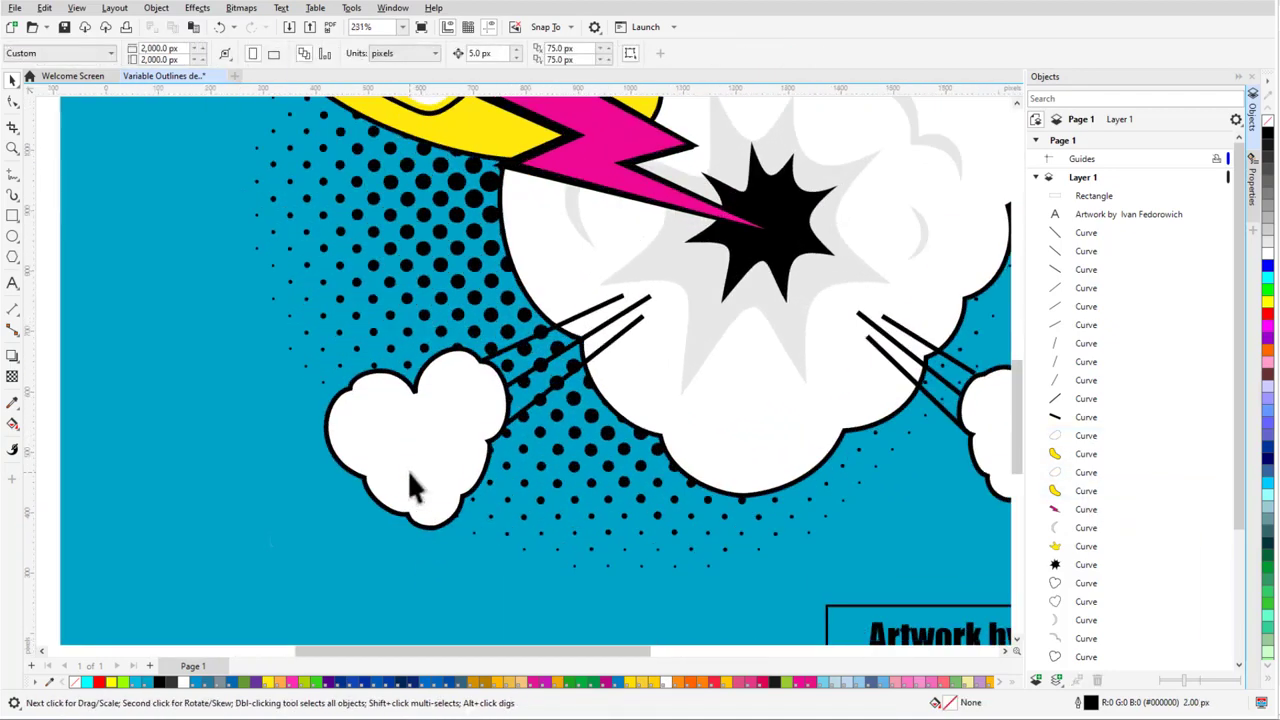
{"action": "key", "text": "space"}
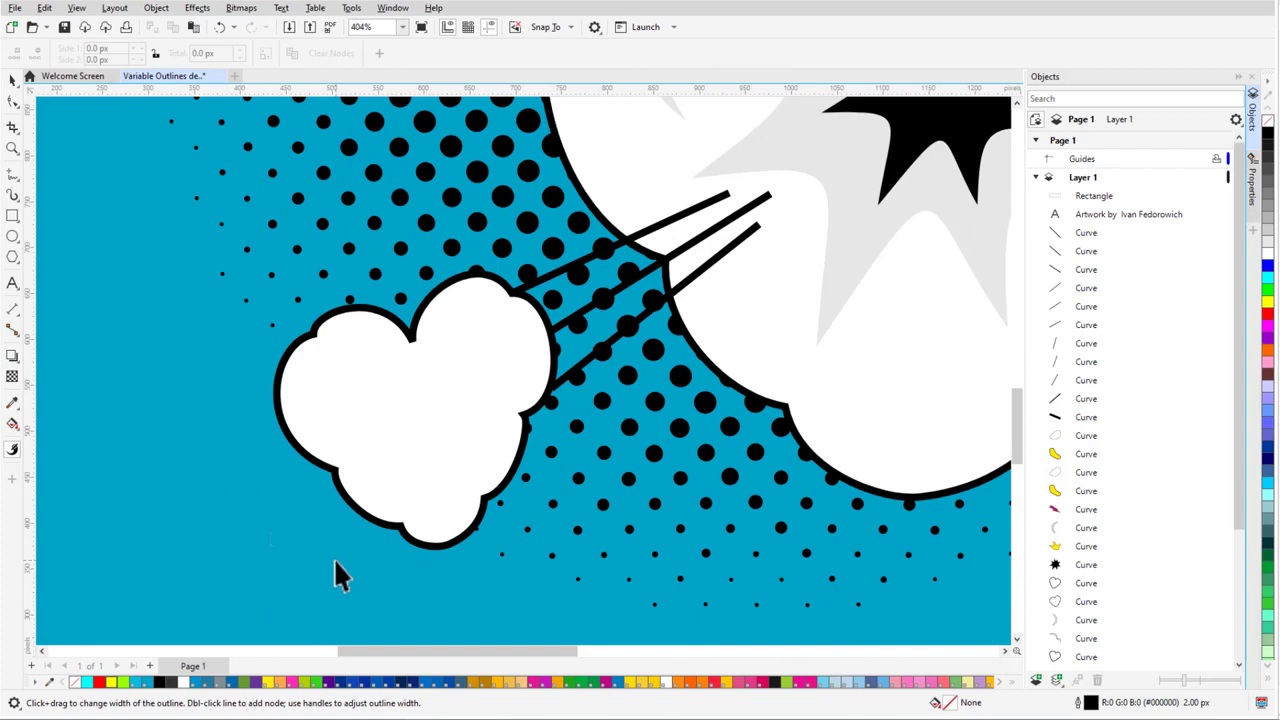
{"action": "left_click", "coordinate": [383, 531]}
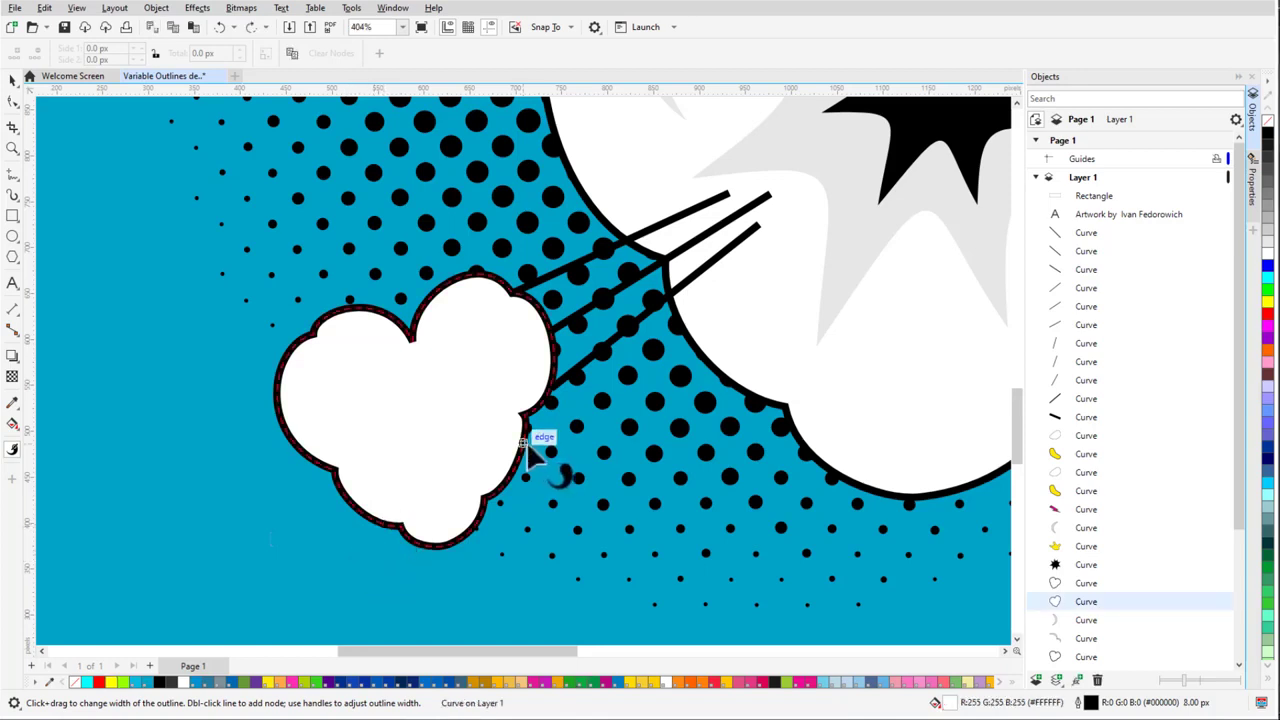
{"action": "left_click_drag", "start_coordinate": [540, 443], "coordinate": [549, 458]}
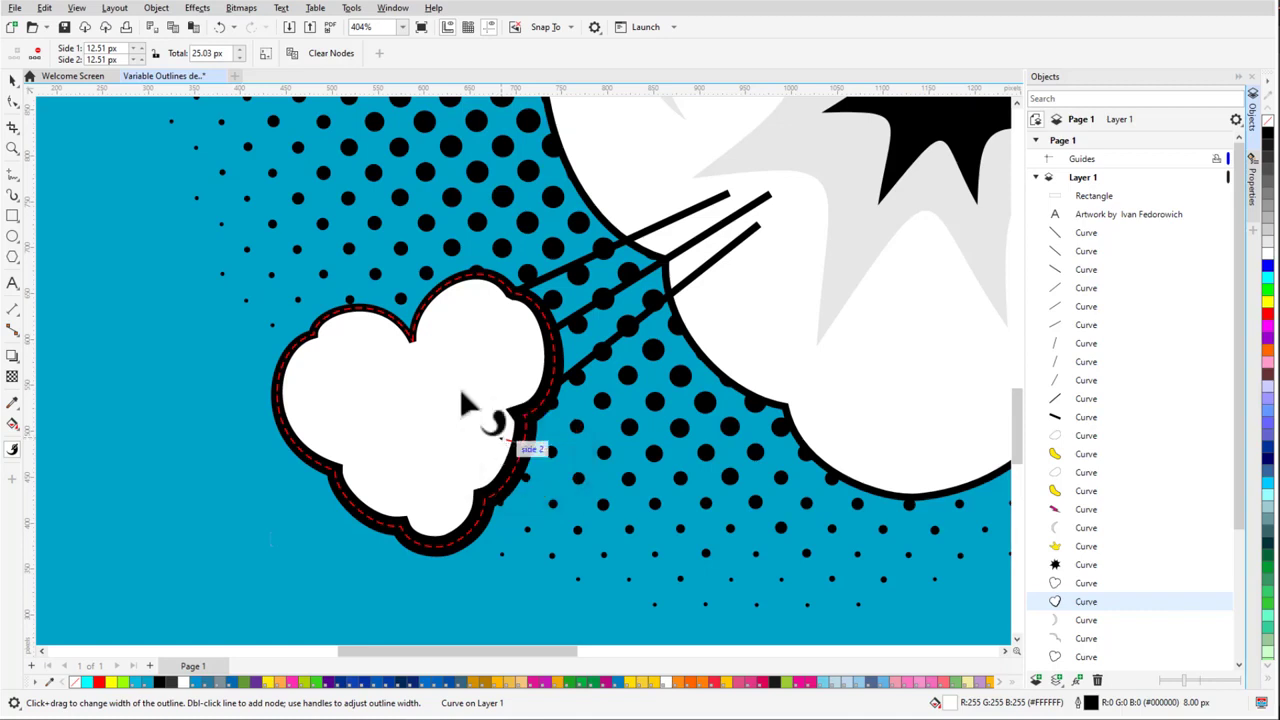
Set side 2 of the cloud's right-edge variable node to 0 px and widen side 1 to about 26.2 px
{"action": "left_click", "coordinate": [110, 59]}
{"action": "type", "text": "0"}
{"action": "key", "text": "Return"}
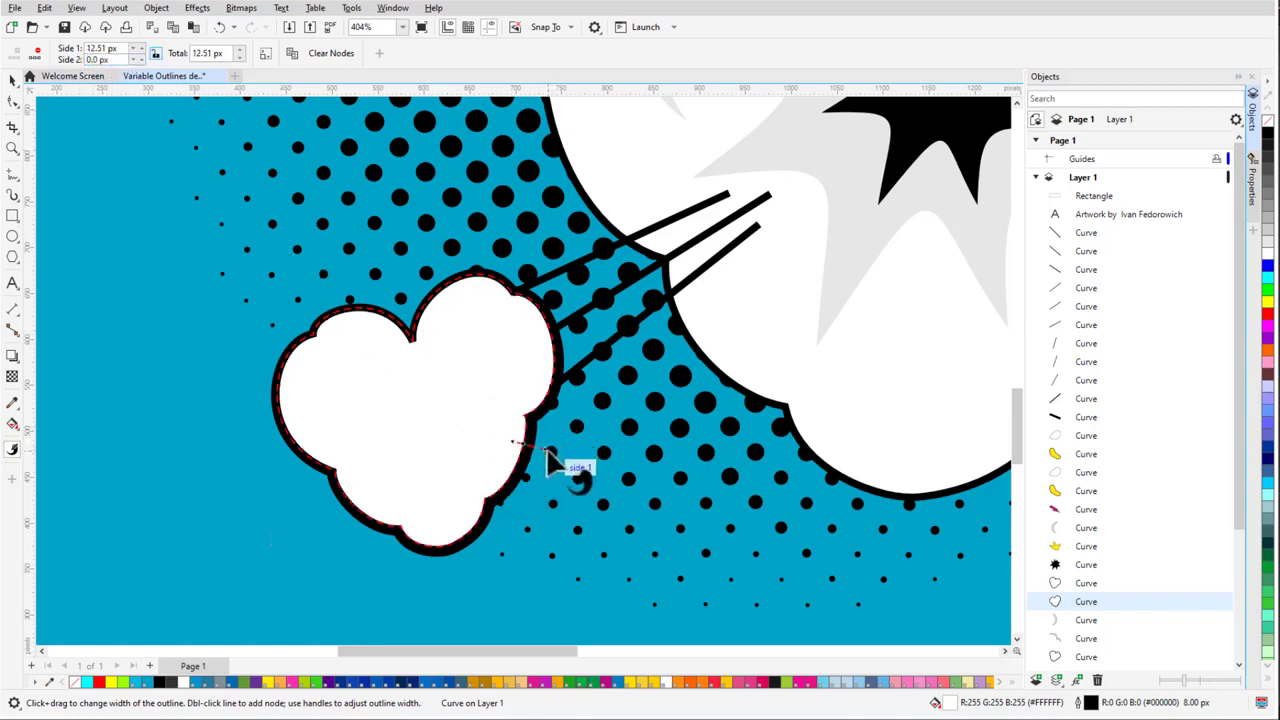
{"action": "left_click_drag", "start_coordinate": [553, 458], "coordinate": [553, 452]}
{"action": "key", "text": "ctrl+z"}
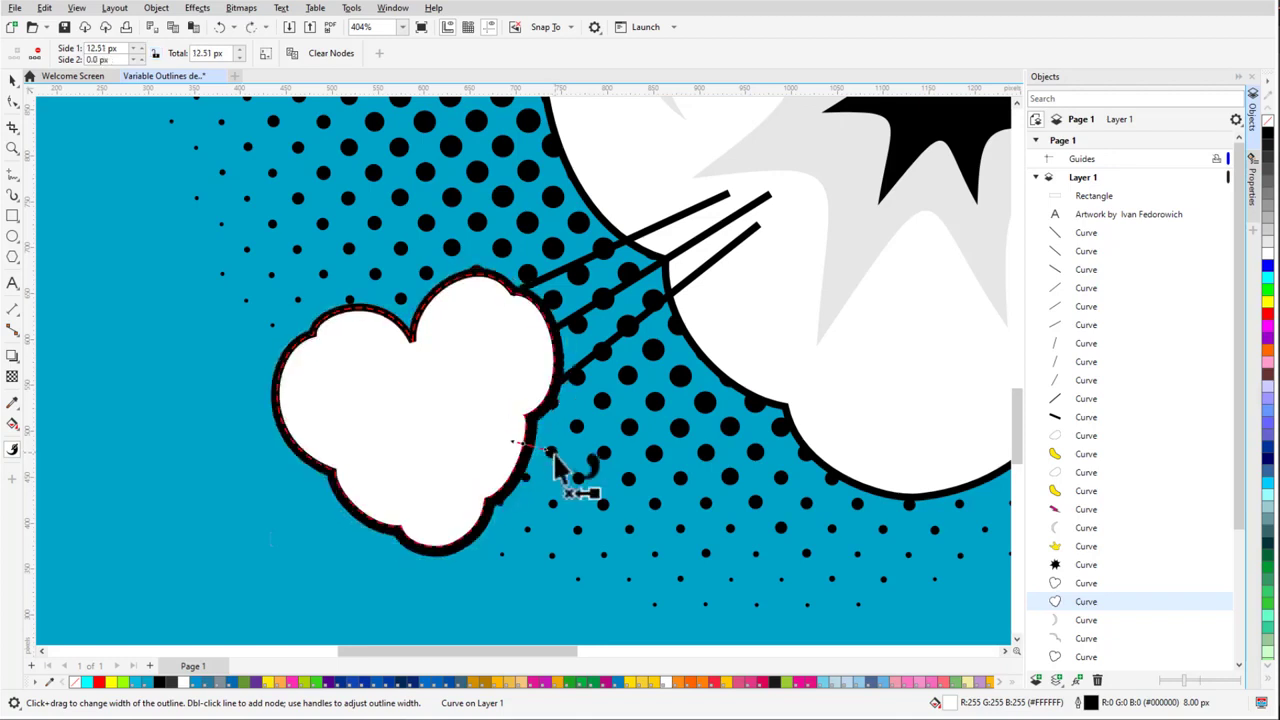
{"action": "left_click_drag", "start_coordinate": [546, 448], "coordinate": [556, 450]}
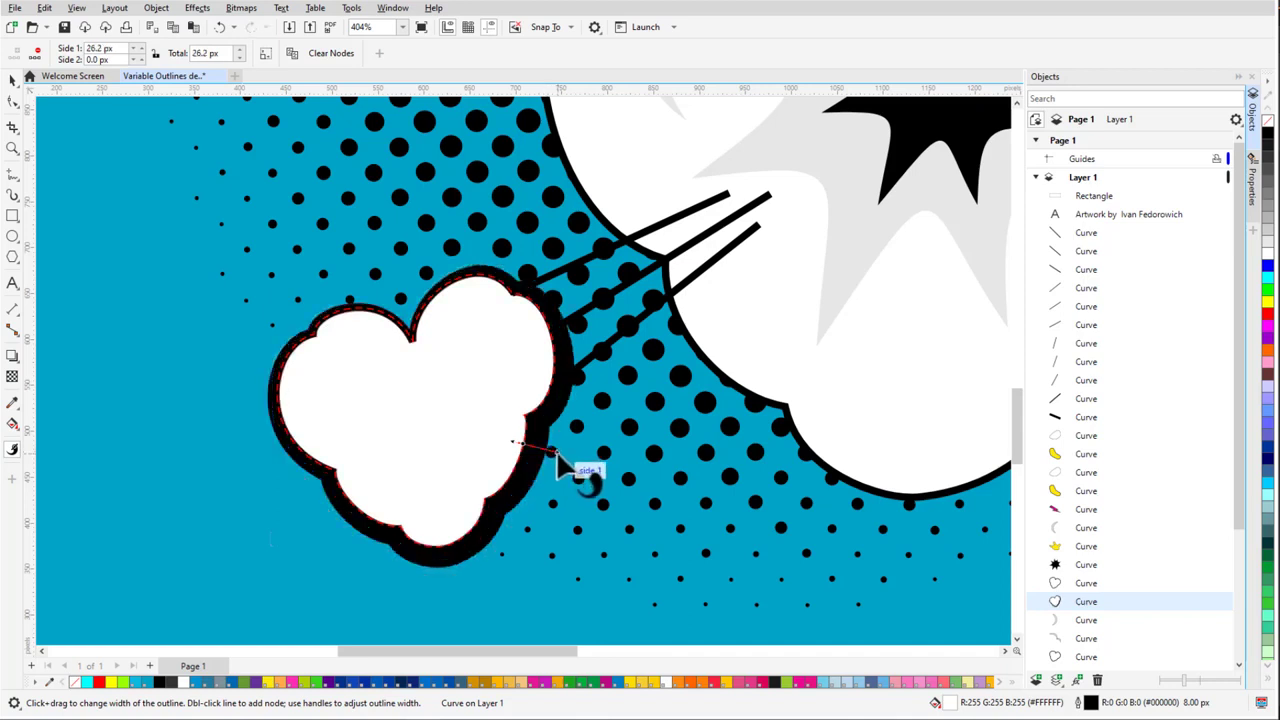
Add a variable node on the cloud's left edge with side 2 at 0 px and side 1 at about 6.1 px
{"action": "right_click", "coordinate": [278, 408]}
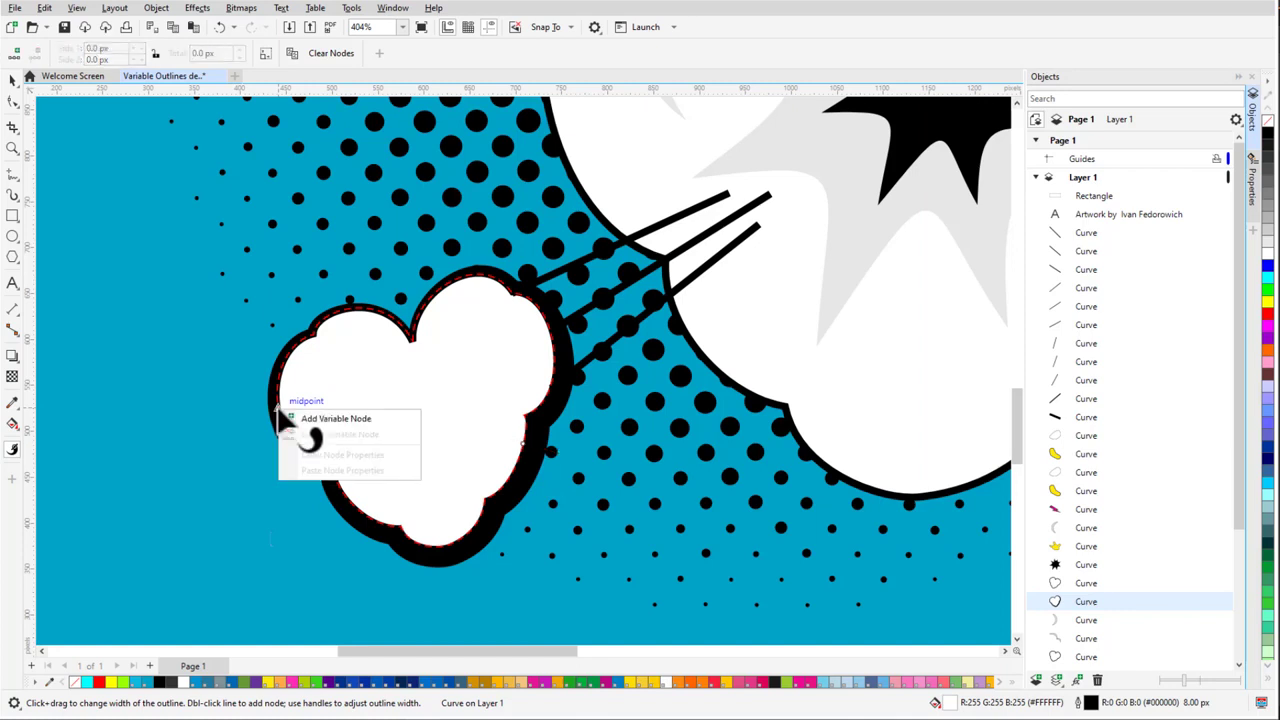
{"action": "left_click", "coordinate": [352, 432]}
{"action": "left_click", "coordinate": [92, 60]}
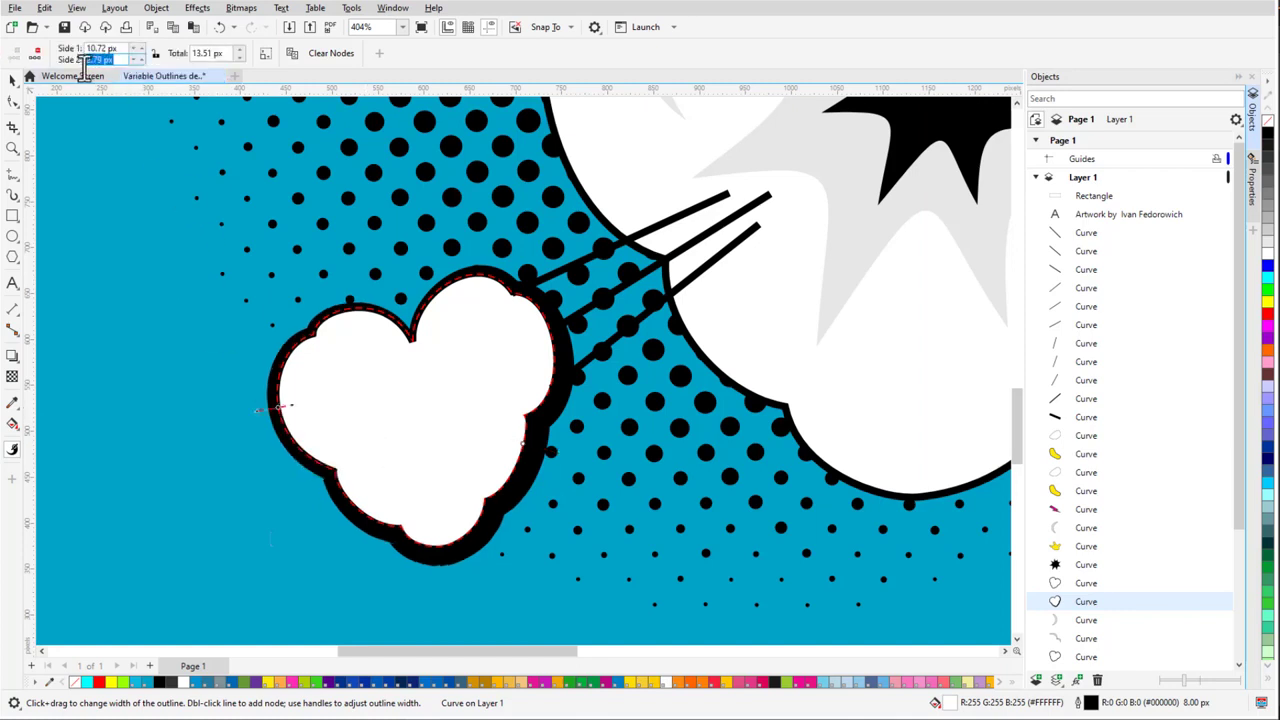
{"action": "type", "text": "0"}
{"action": "key", "text": "Return"}
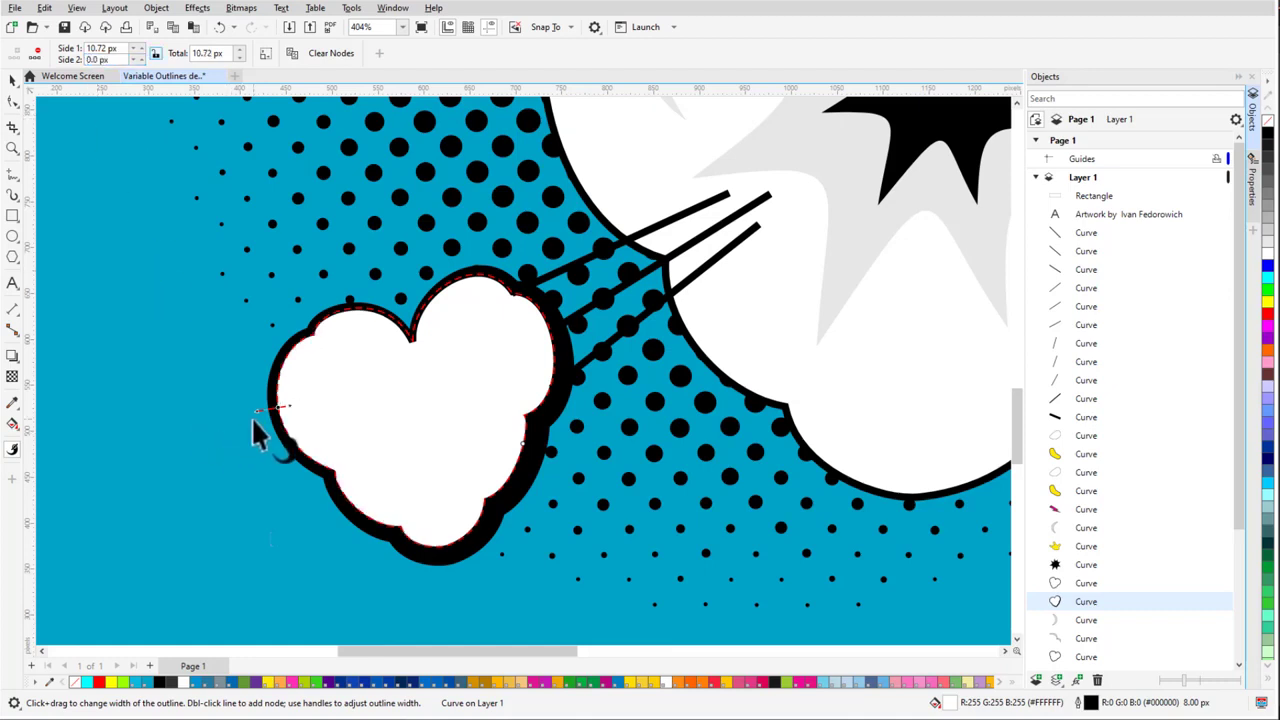
{"action": "left_click_drag", "start_coordinate": [258, 424], "coordinate": [261, 411]}
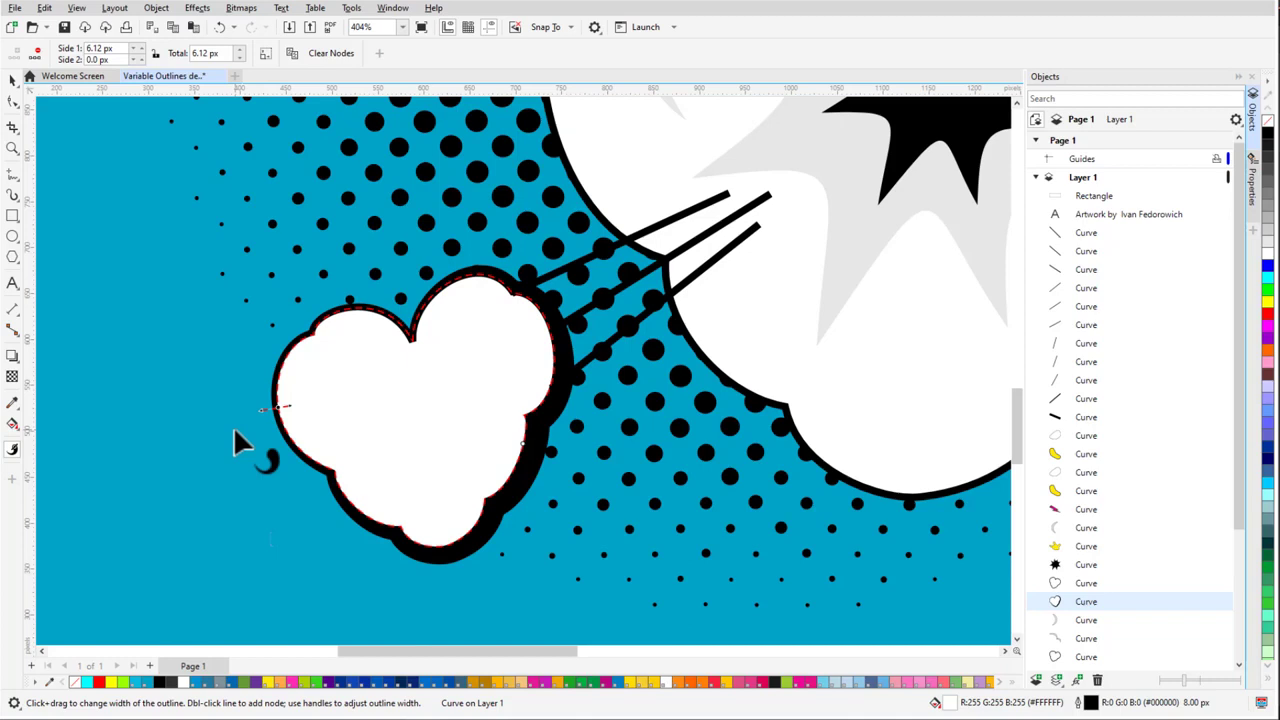
Show the outline properties and slide the cloud's left variable node to about 73.5% and its right one upward along the outline
{"action": "left_click", "coordinate": [1254, 196]}
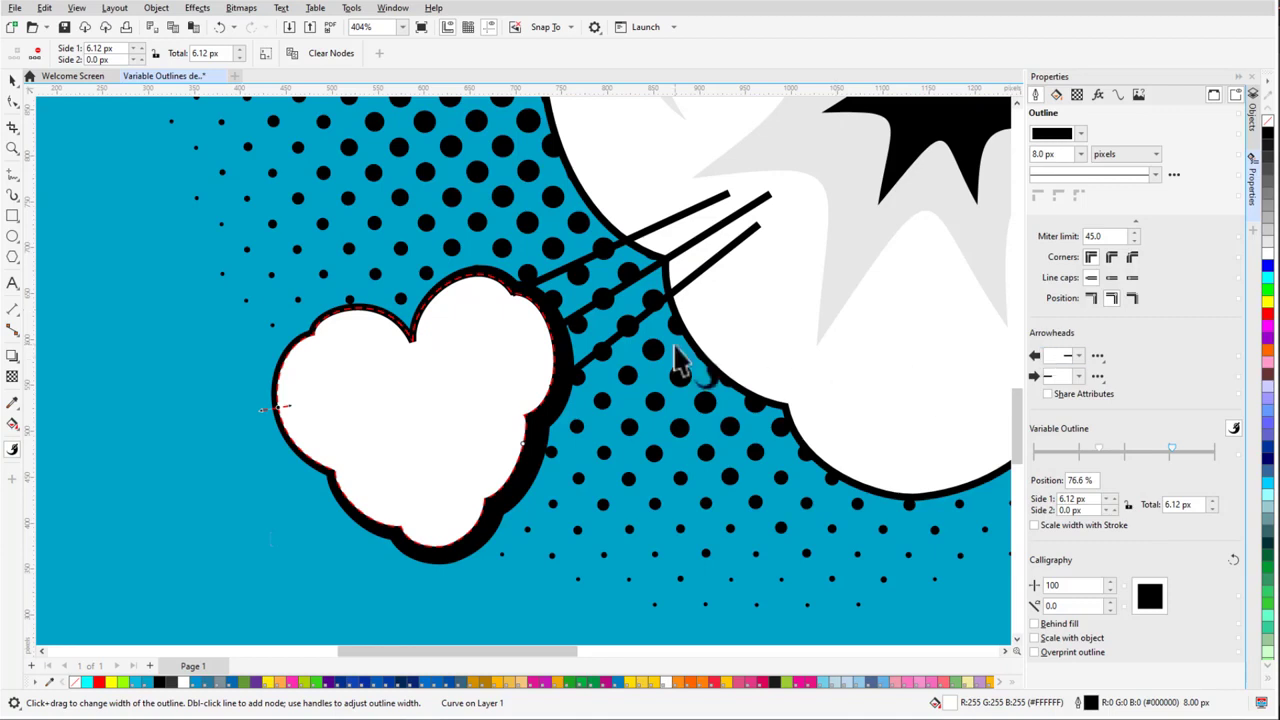
{"action": "left_click_drag", "start_coordinate": [262, 409], "coordinate": [274, 441]}
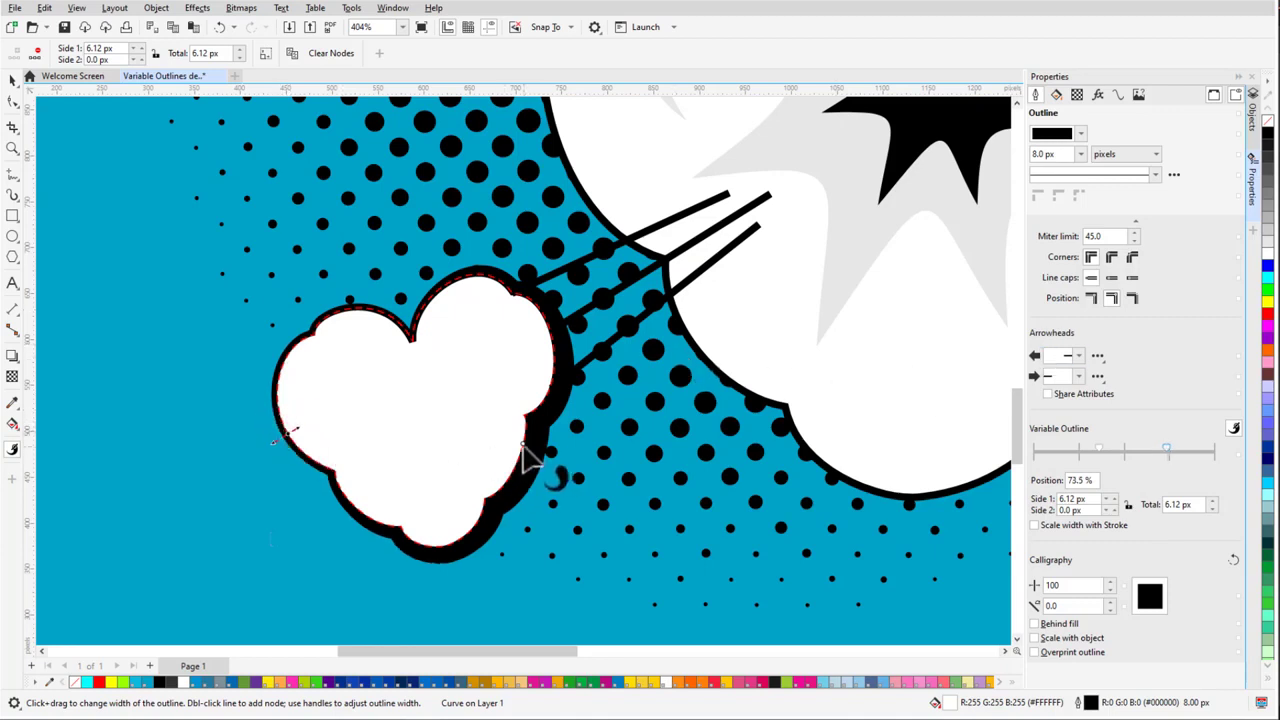
{"action": "left_click_drag", "start_coordinate": [543, 398], "coordinate": [583, 452]}
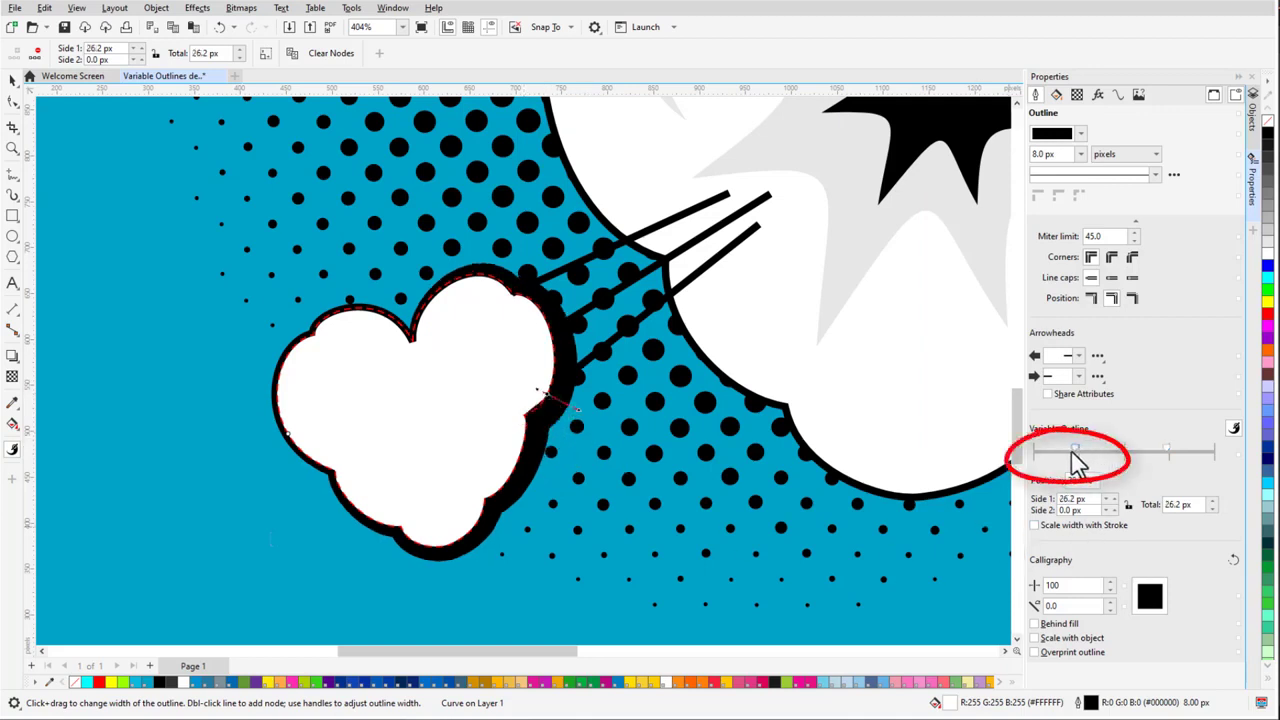
Set the position of the cloud's right variable node to 25% along the outline
{"action": "mouse_move", "coordinate": [1072, 453]}
{"action": "left_mouse_down"}
{"action": "mouse_move", "coordinate": [1057, 446]}
{"action": "mouse_move", "coordinate": [1064, 481]}
{"action": "left_mouse_up"}
{"action": "key", "text": "BackSpace"}
{"action": "type", "text": "25"}
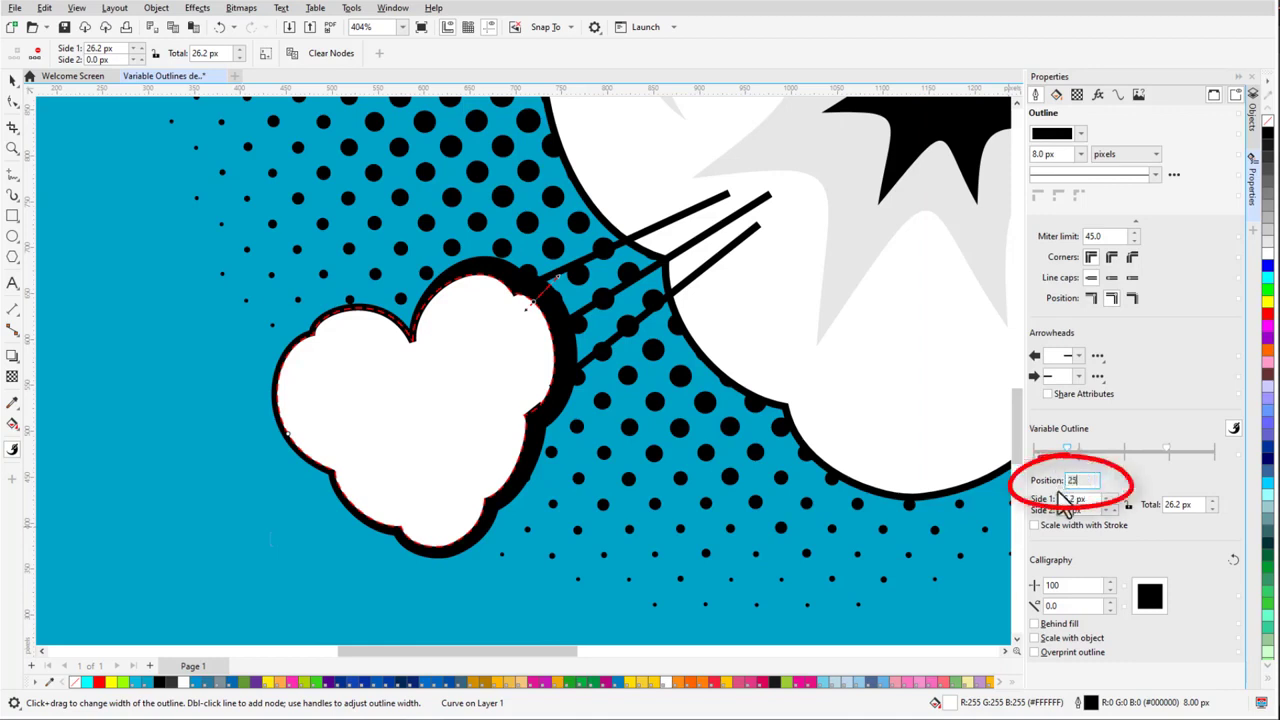
{"action": "key", "text": "Tab"}
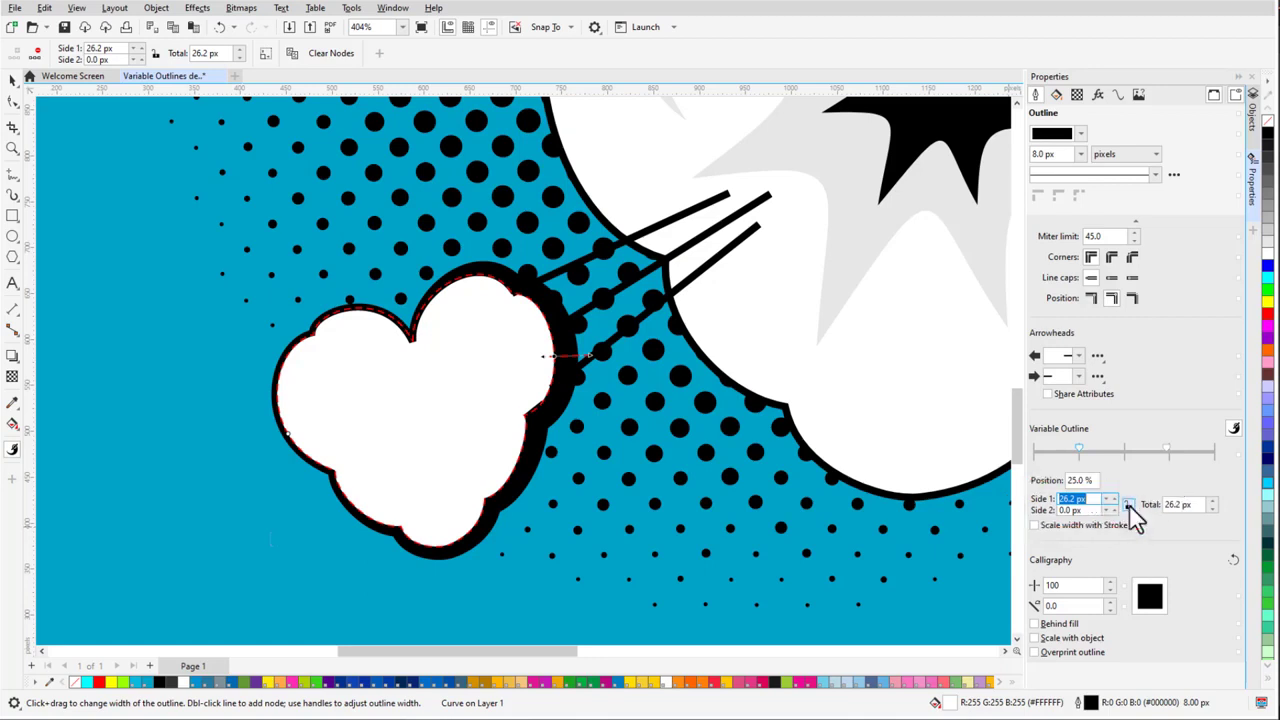
{"action": "left_click", "coordinate": [1128, 505]}
Add and delete a variable node at about 50.9% along the cloud's outline, and do the same at about 46.9%
{"action": "double_click", "coordinate": [1126, 451]}
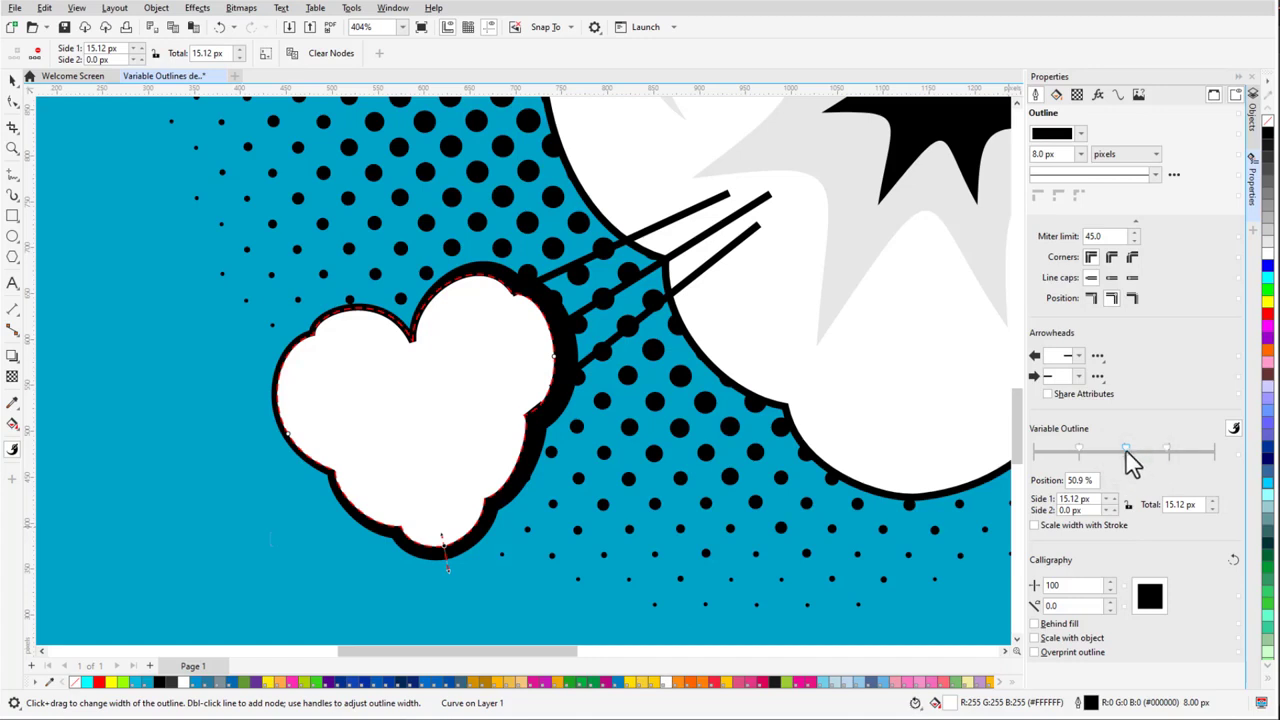
{"action": "double_click", "coordinate": [1127, 450]}
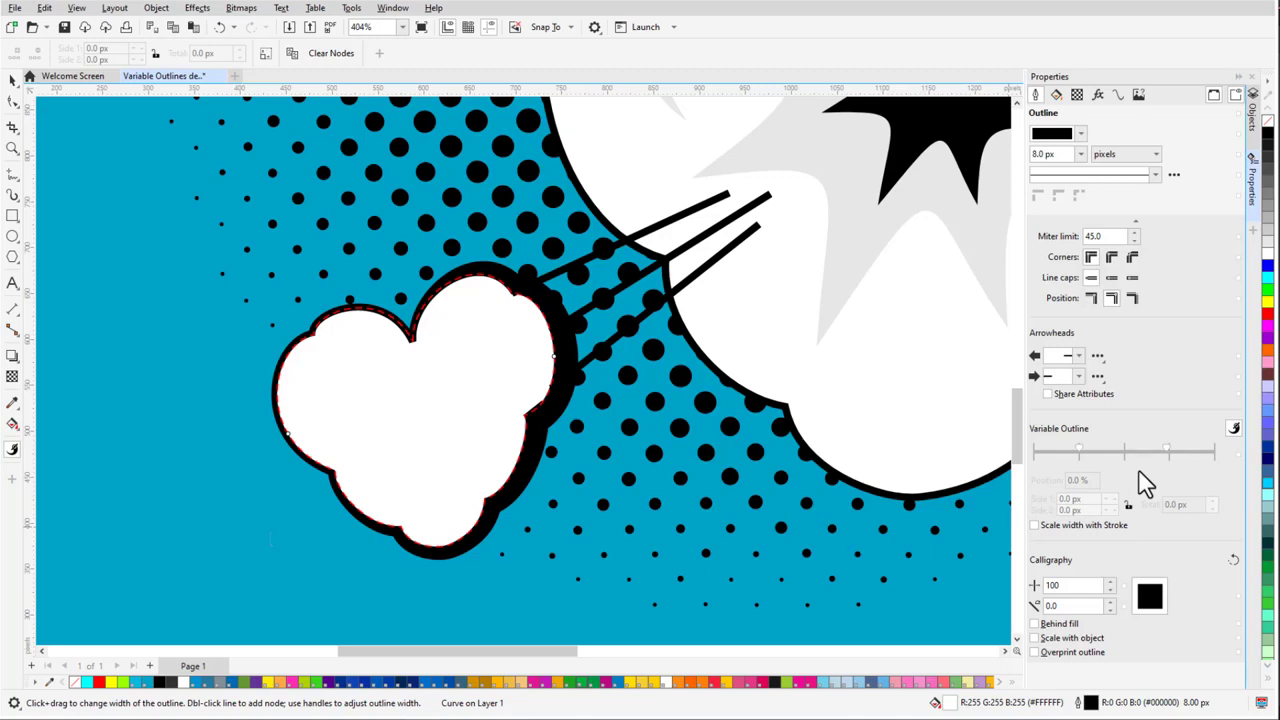
{"action": "double_click", "coordinate": [490, 552]}
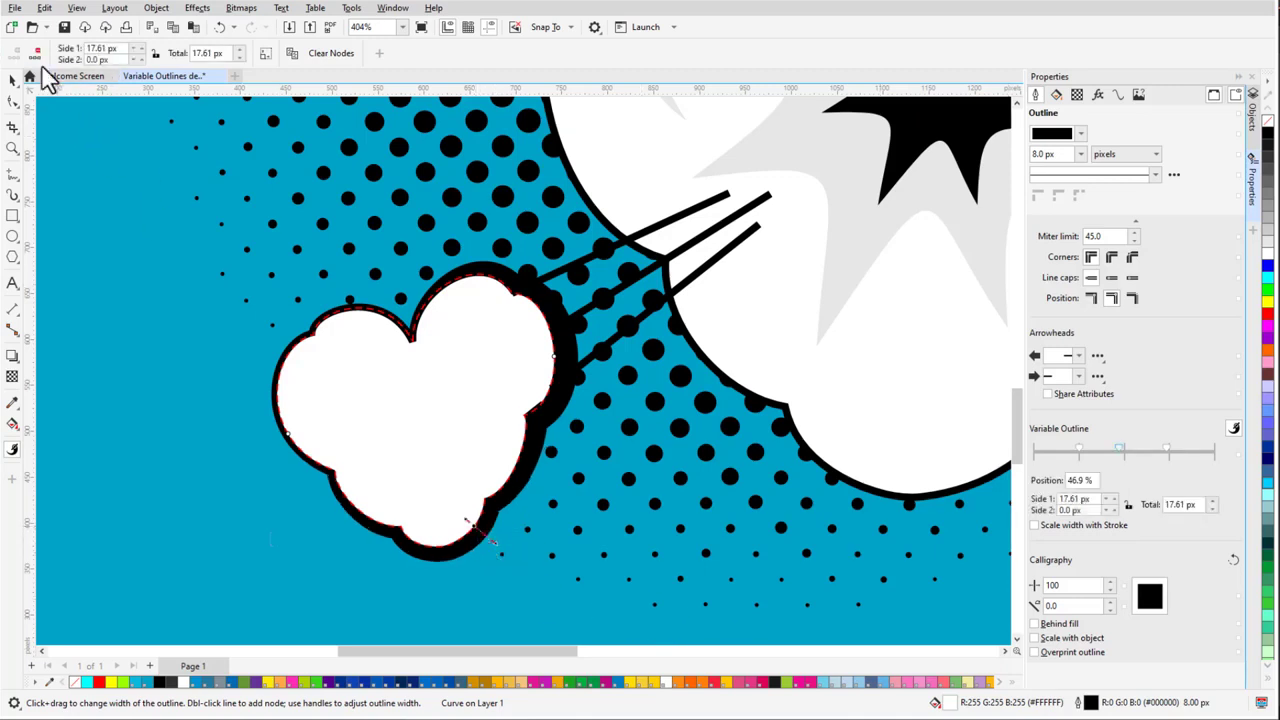
{"action": "right_click", "coordinate": [477, 537]}
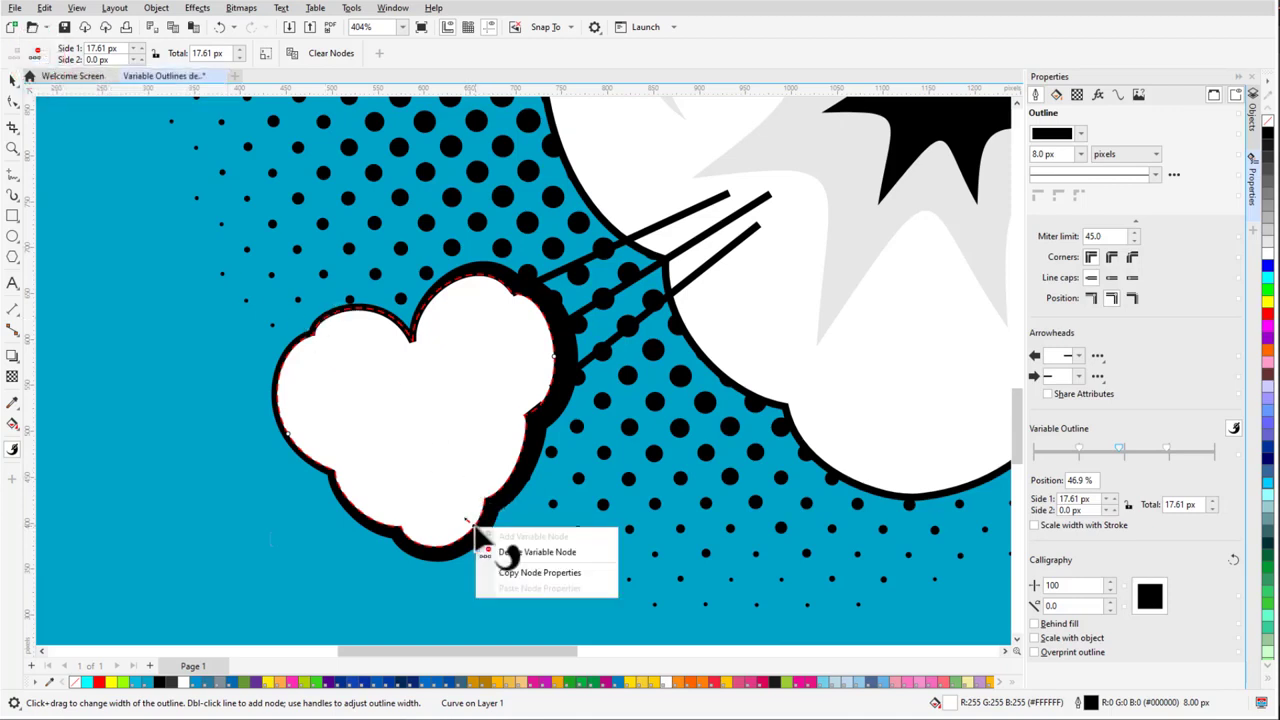
{"action": "left_click", "coordinate": [565, 549]}
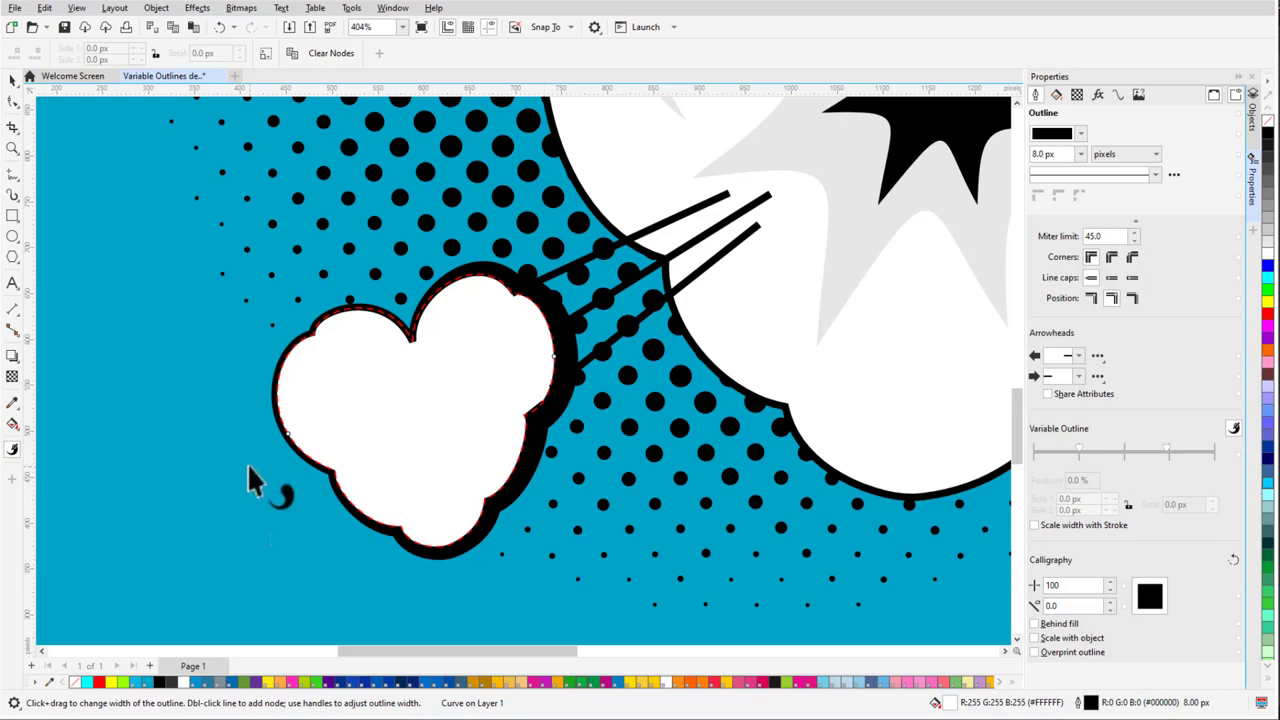
Copy the lower-left cloud's variable outline onto the lower-right cloud and reverse the direction of that cloud's curve
{"action": "scroll", "coordinate": [230, 458], "scroll_direction": "down", "scroll_amount": 3}
{"action": "scroll", "coordinate": [229, 462], "scroll_direction": "down", "scroll_amount": 1}
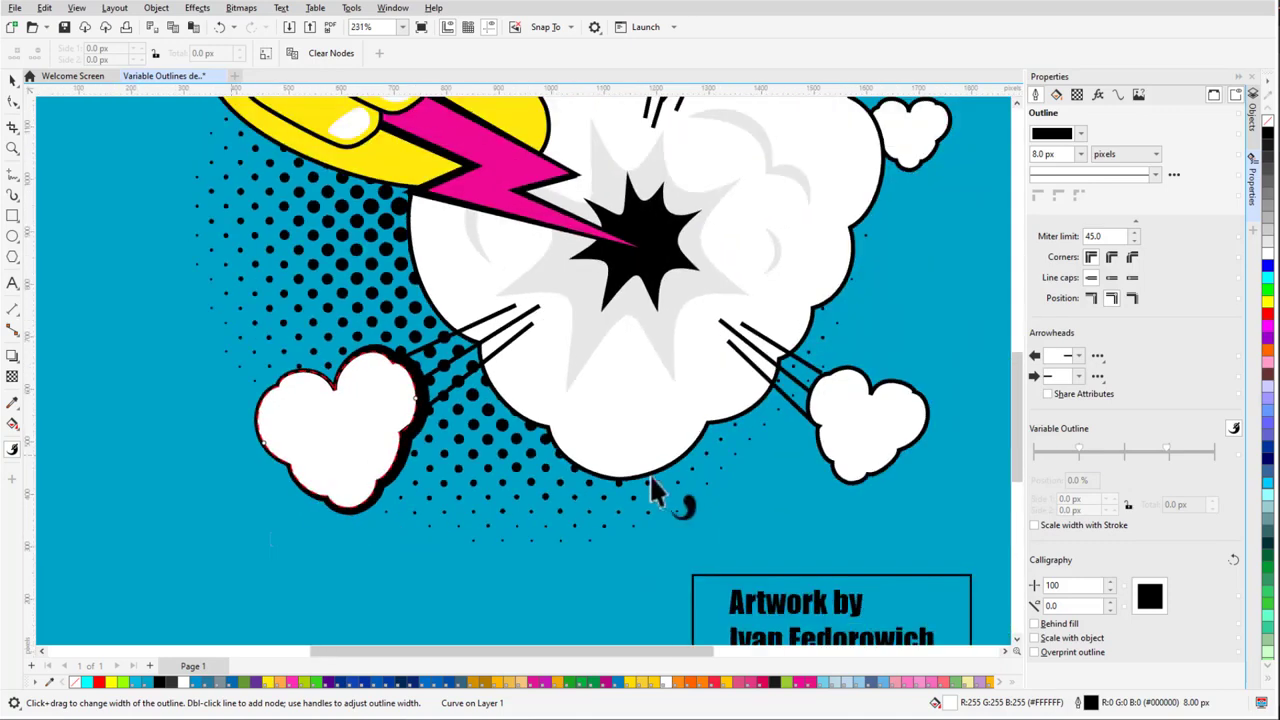
{"action": "scroll", "coordinate": [904, 482], "scroll_direction": "up", "scroll_amount": 1}
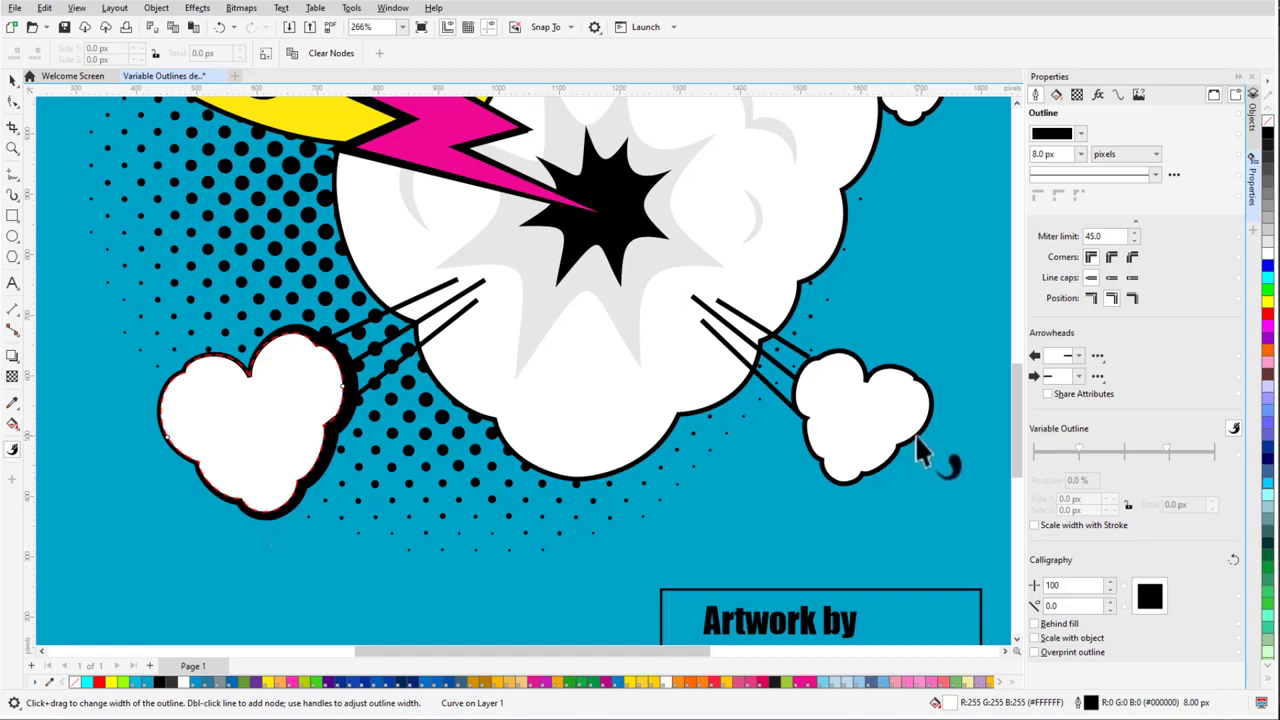
{"action": "left_click", "coordinate": [918, 450]}
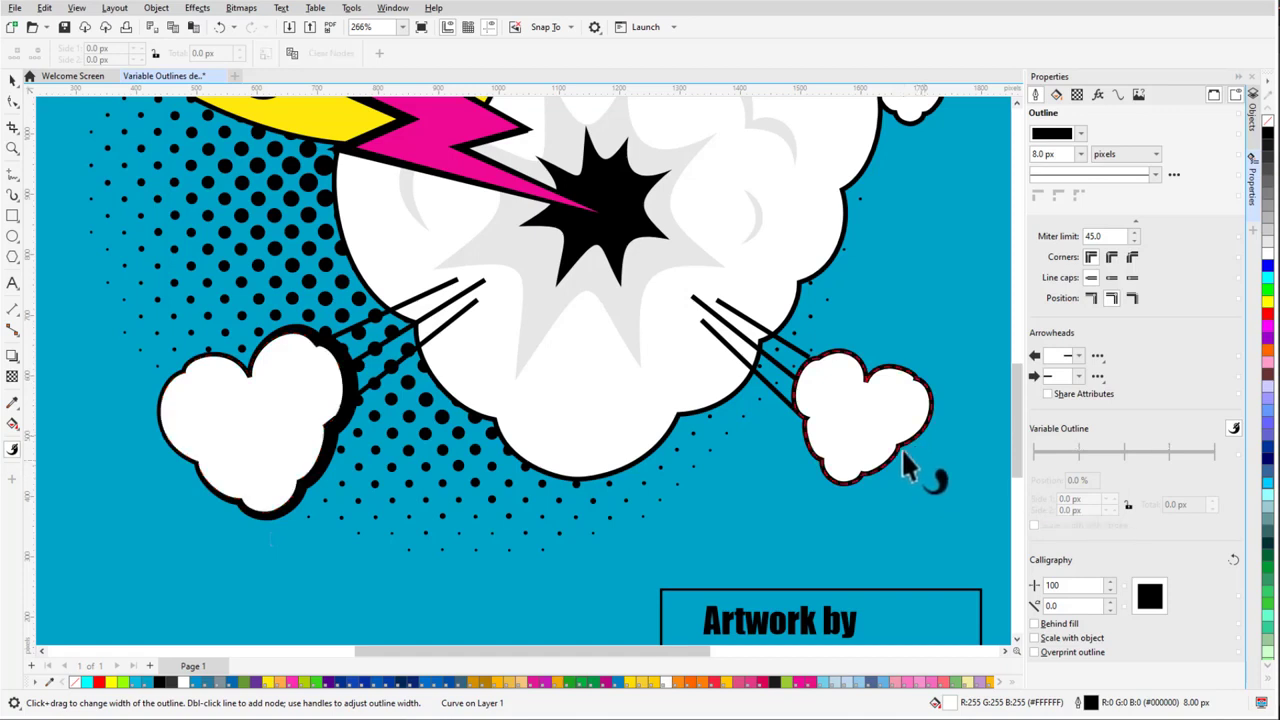
{"action": "left_click", "coordinate": [292, 54]}
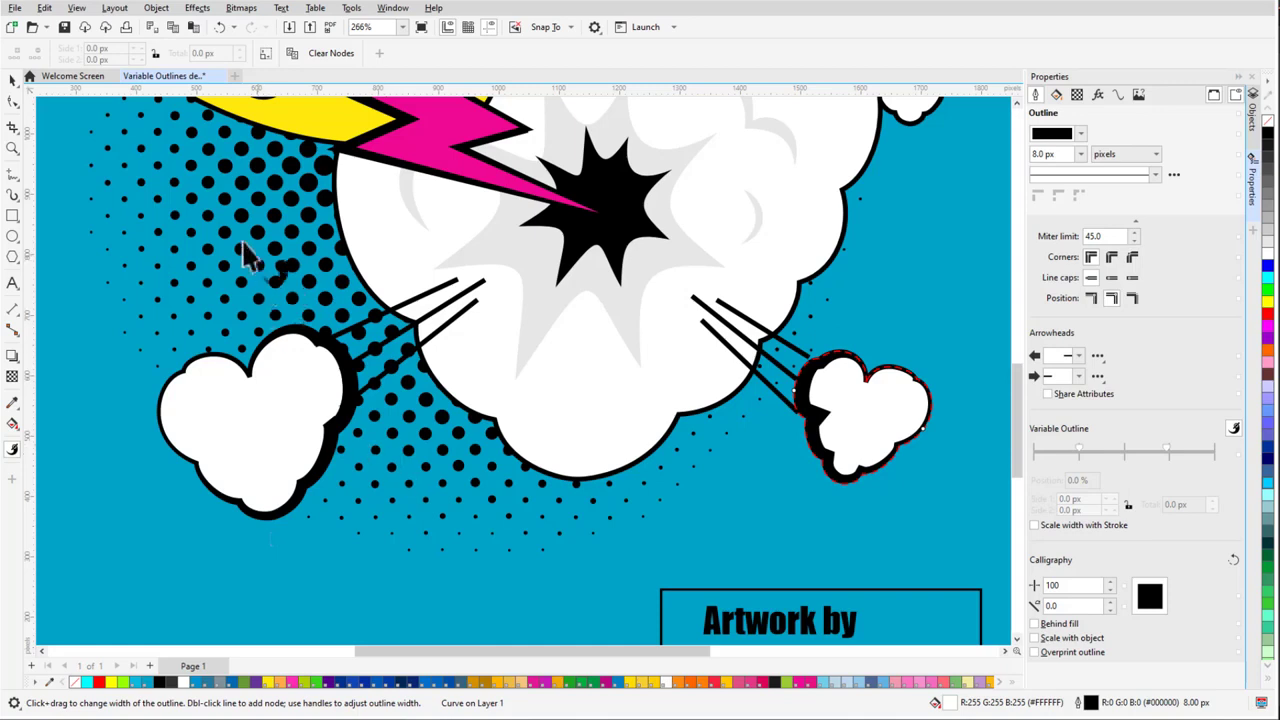
{"action": "left_click", "coordinate": [14, 104]}
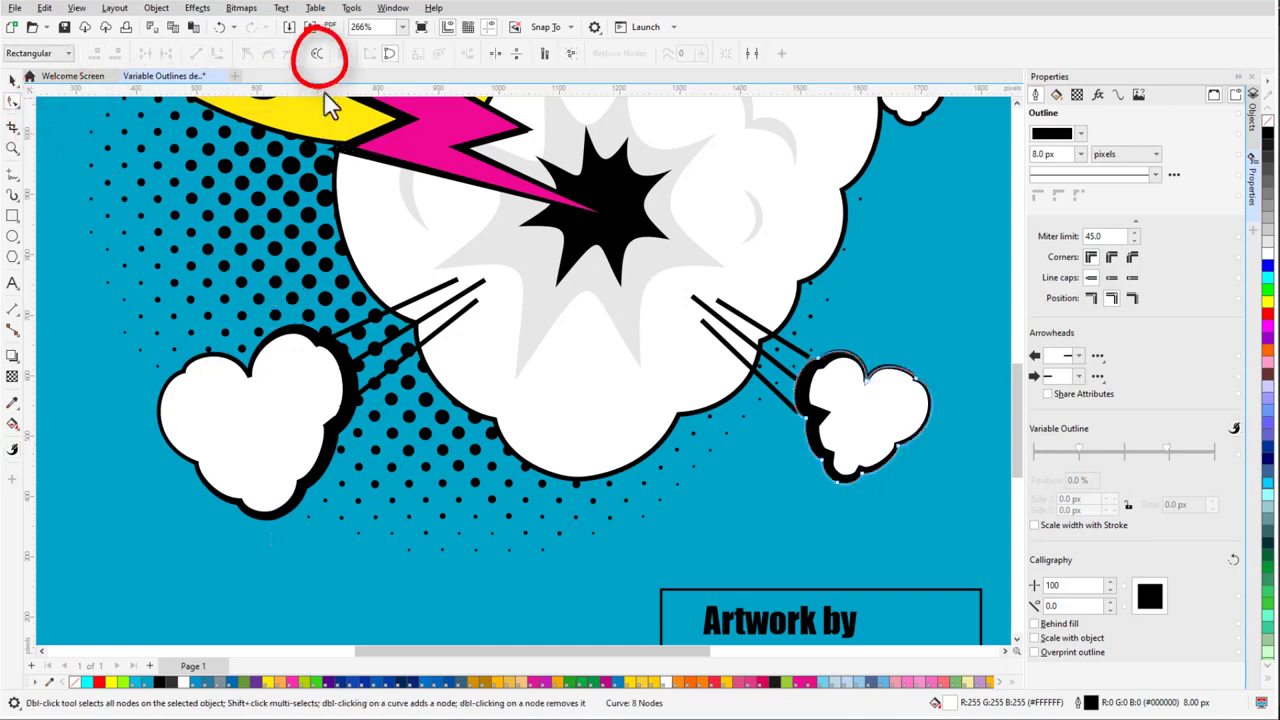
{"action": "left_click", "coordinate": [318, 53]}
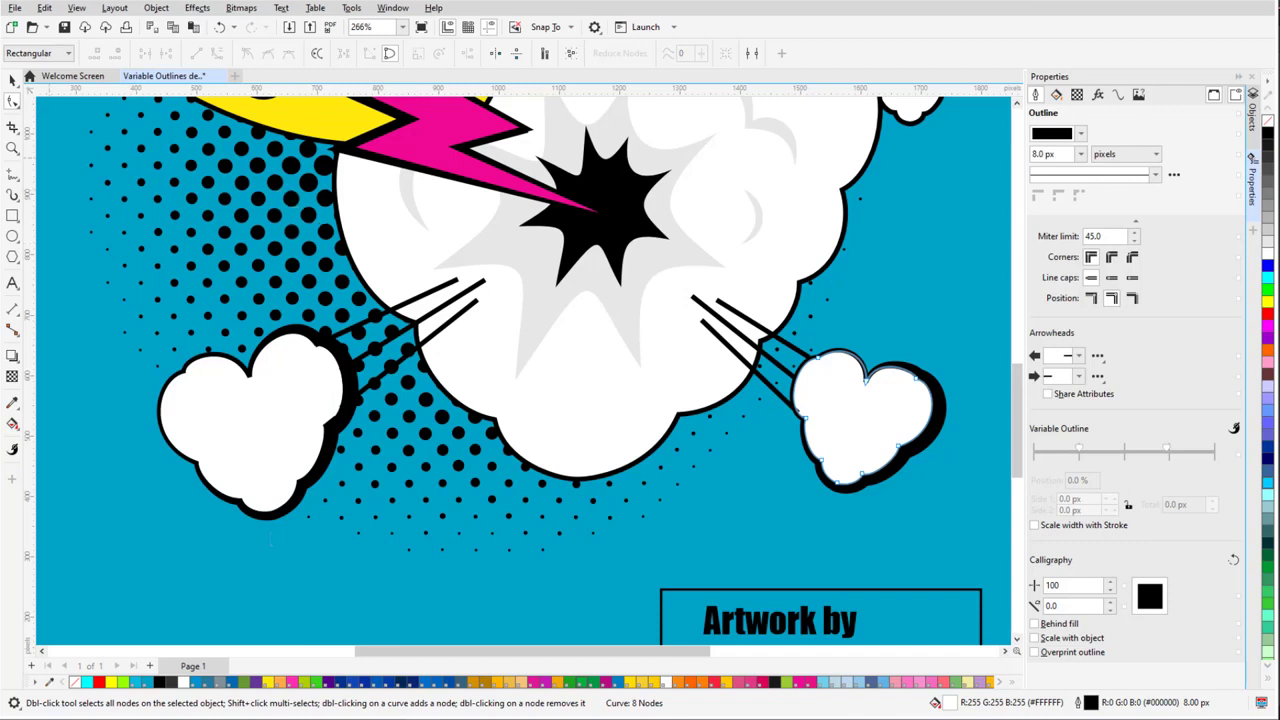
Create a new outline style from the lower-left cloud, named "Variable Cloud Outline"
{"action": "left_click", "coordinate": [14, 86]}
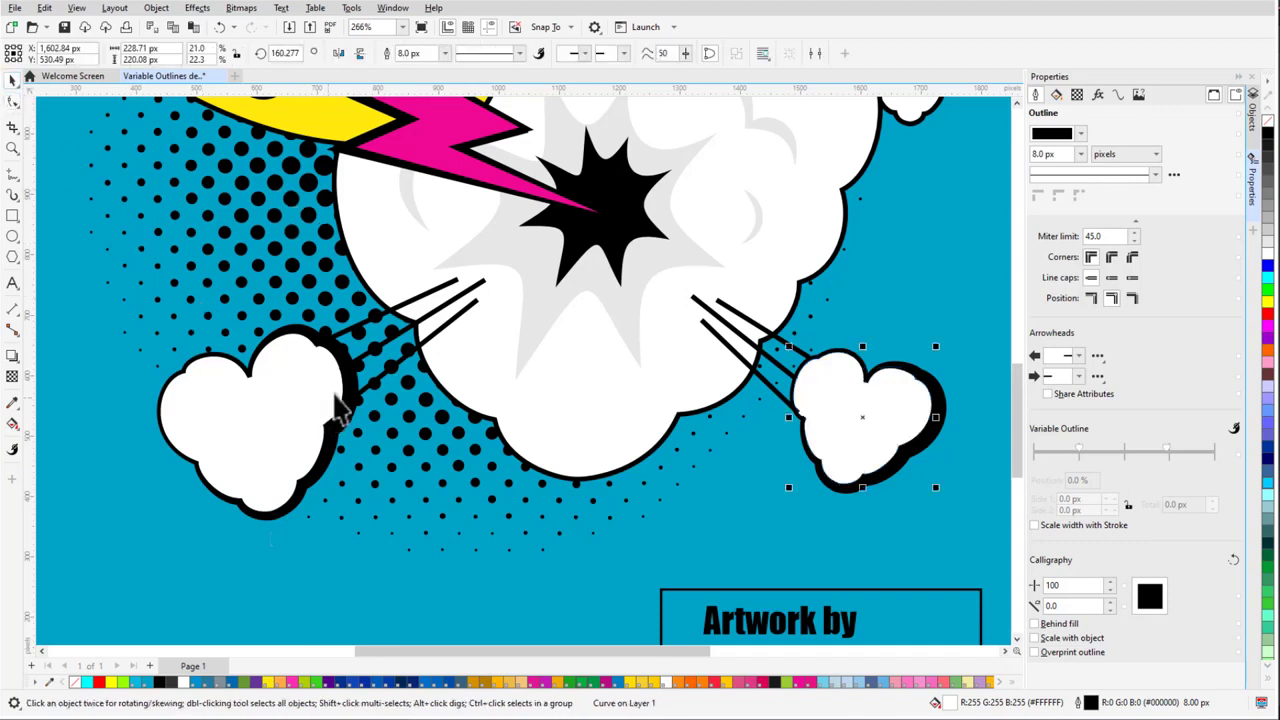
{"action": "right_click", "coordinate": [350, 396]}
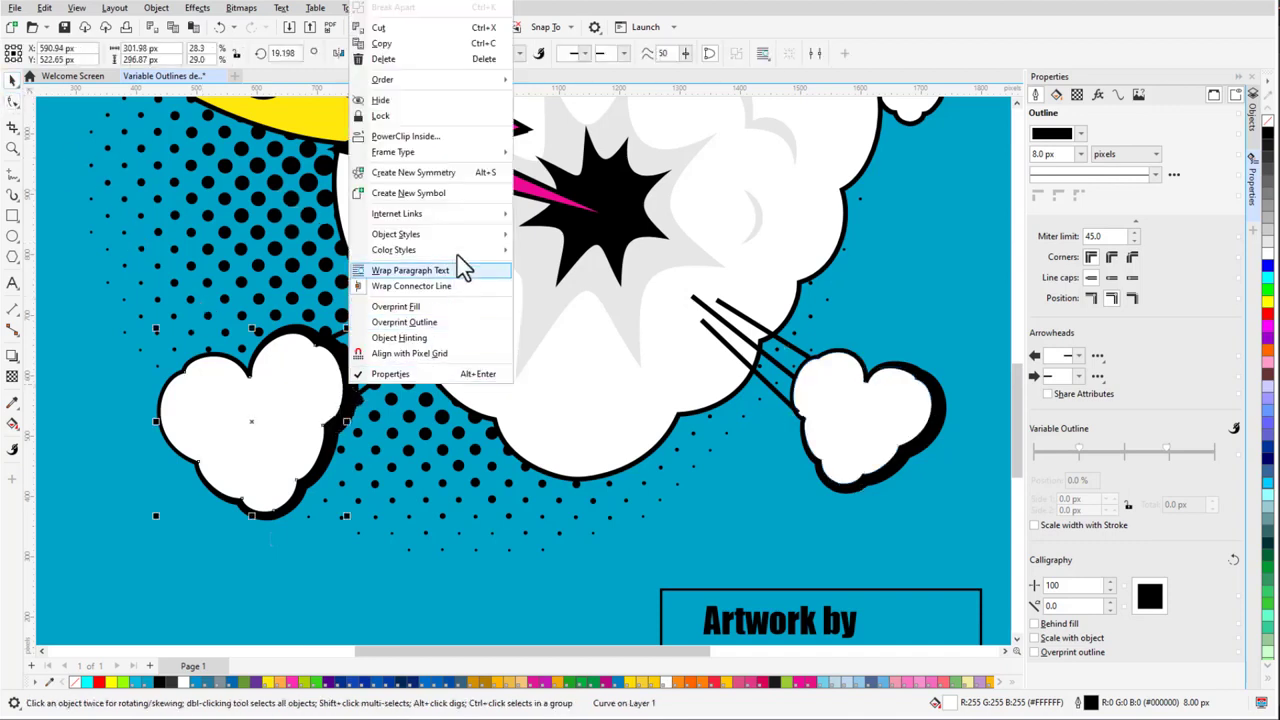
{"action": "mouse_move", "coordinate": [465, 240]}
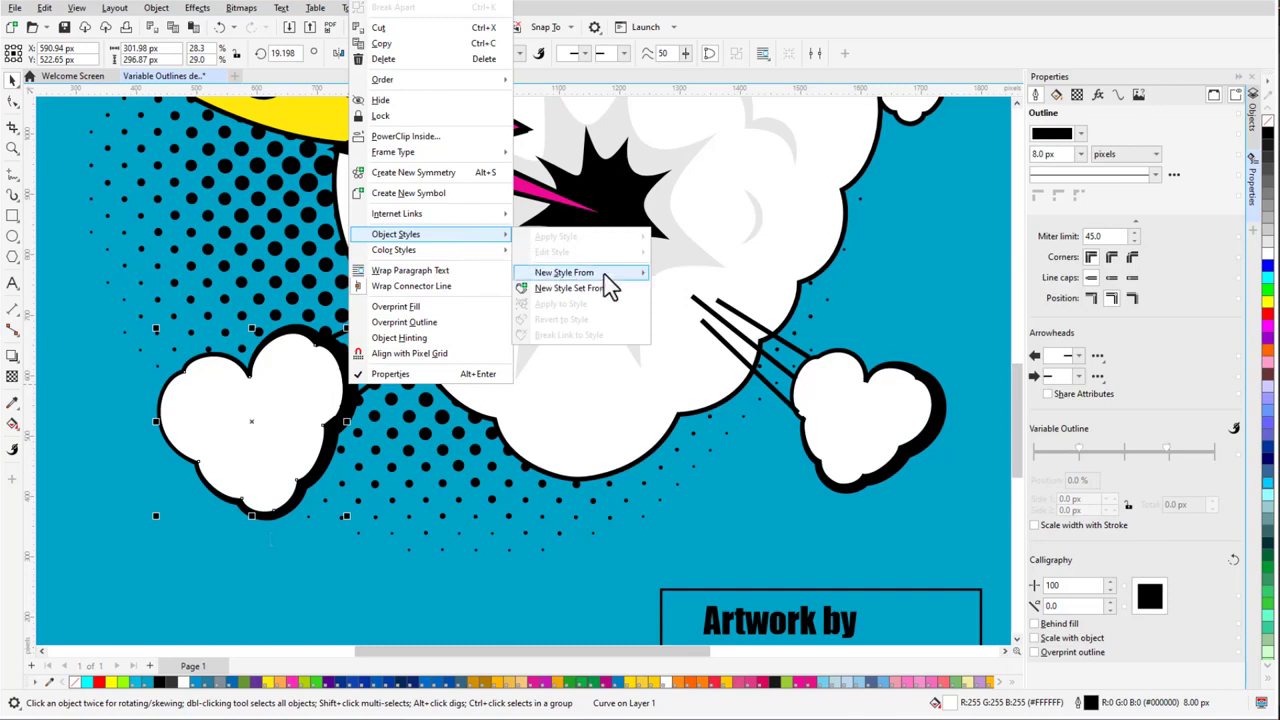
{"action": "mouse_move", "coordinate": [608, 285]}
{"action": "left_click", "coordinate": [690, 275]}
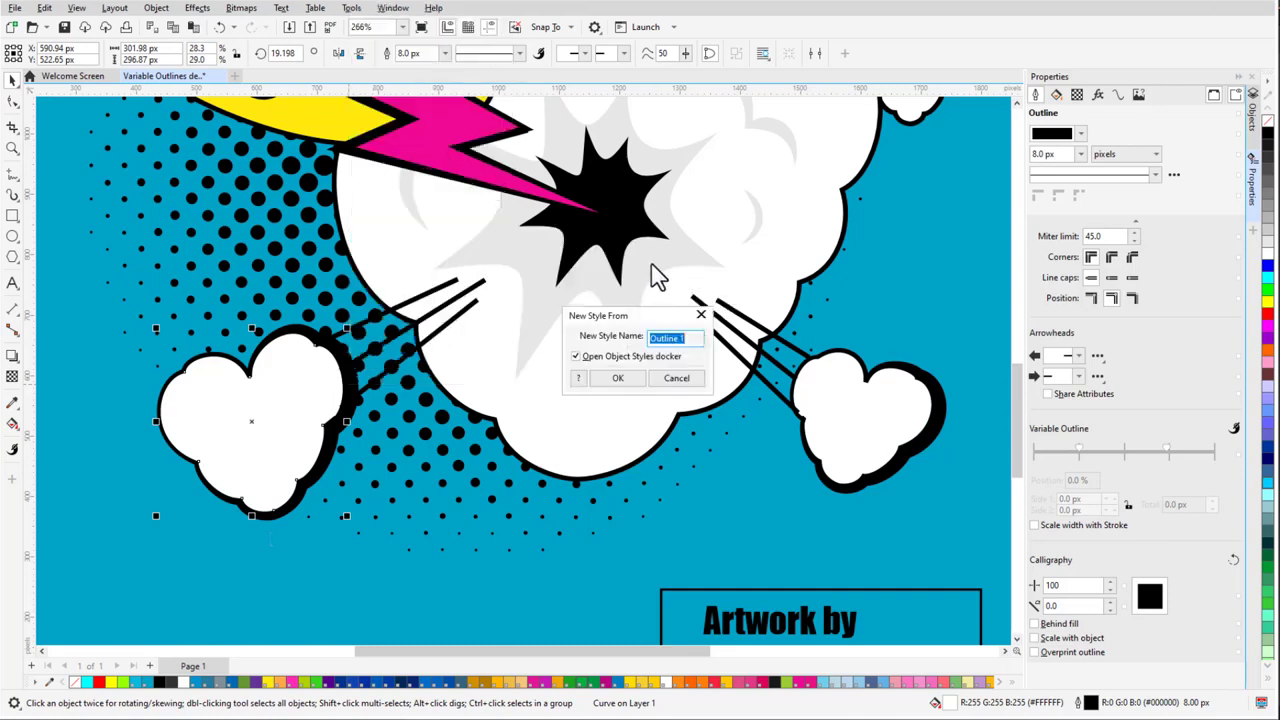
{"action": "type", "text": "Variable Outline"}
{"action": "key", "text": "Return"}
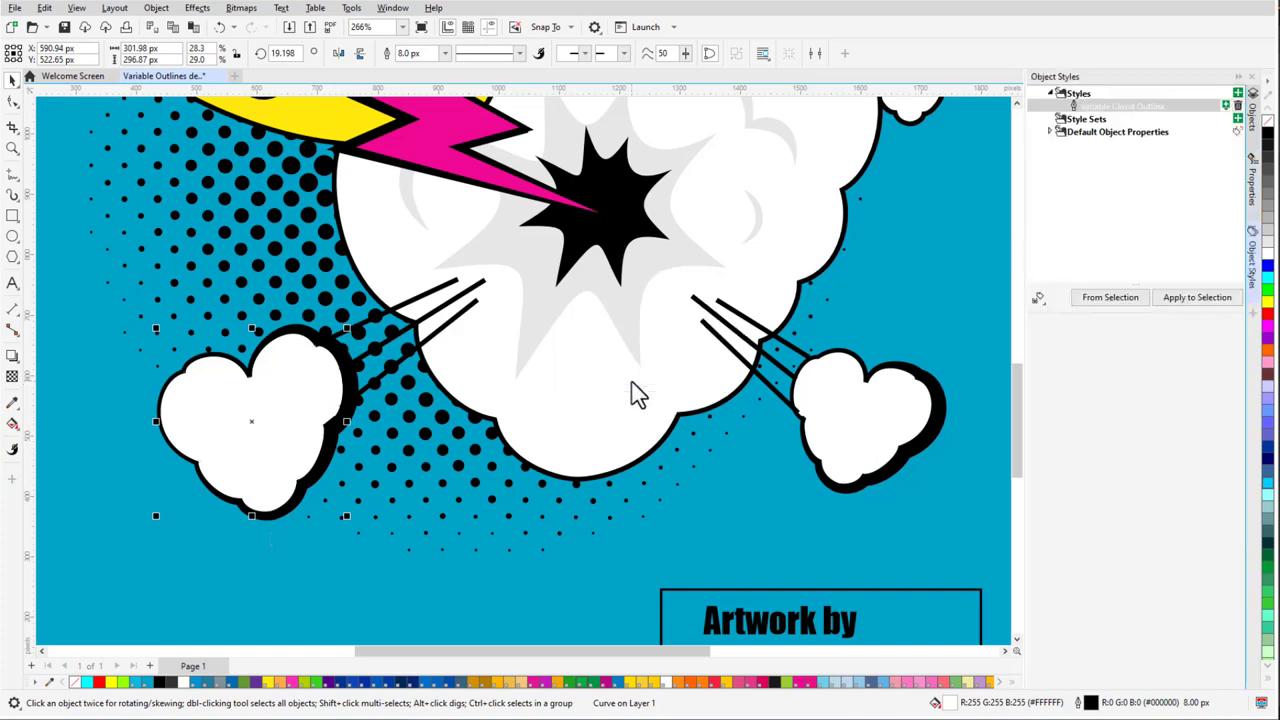
Apply the Variable Cloud Outline style to the large cloud and remaining small clouds, and show the style sheet import and export options
{"action": "scroll", "coordinate": [632, 393], "scroll_direction": "down", "scroll_amount": 2}
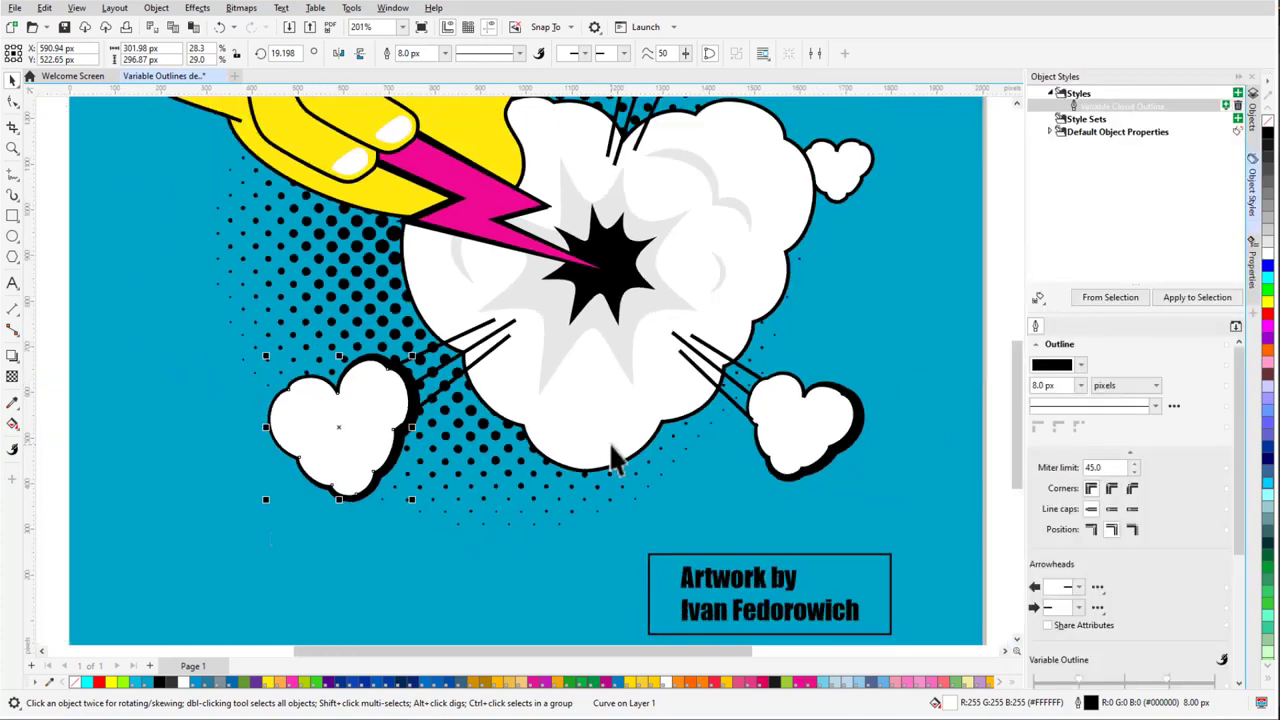
{"action": "scroll", "coordinate": [615, 458], "scroll_direction": "down", "scroll_amount": 2}
{"action": "left_click_drag", "start_coordinate": [1114, 106], "coordinate": [680, 322]}
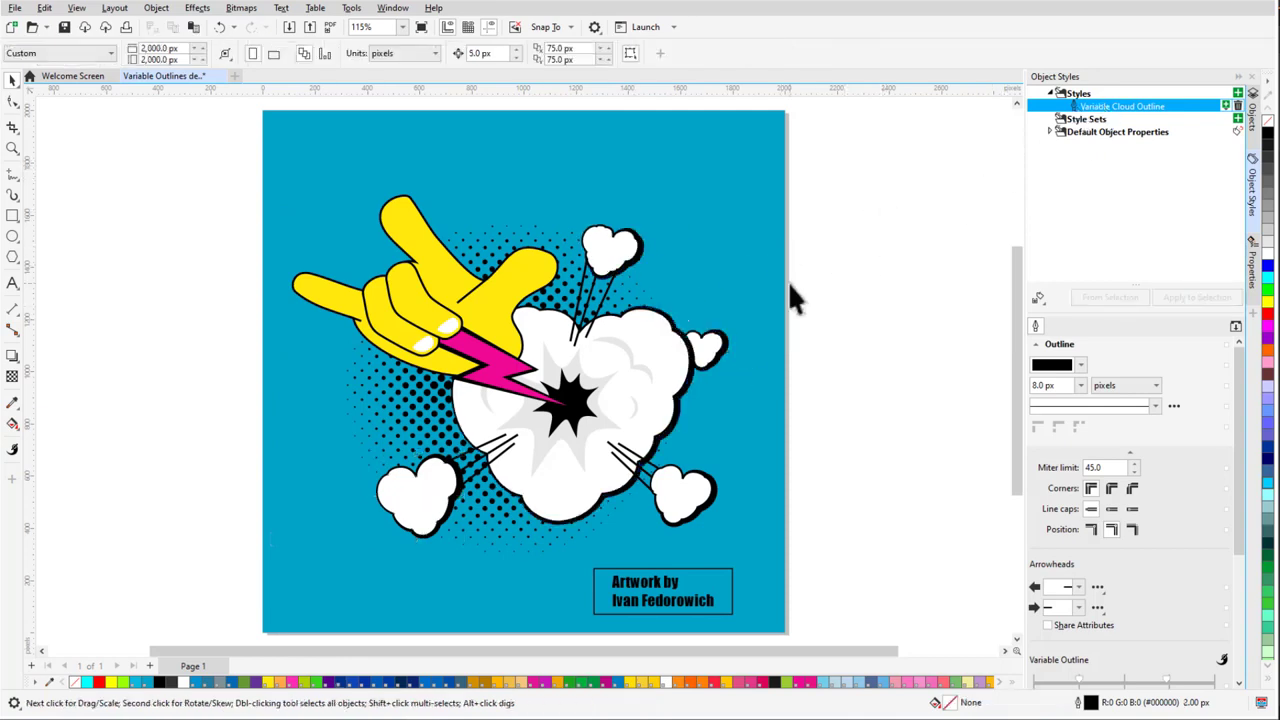
{"action": "left_click", "coordinate": [1044, 302]}
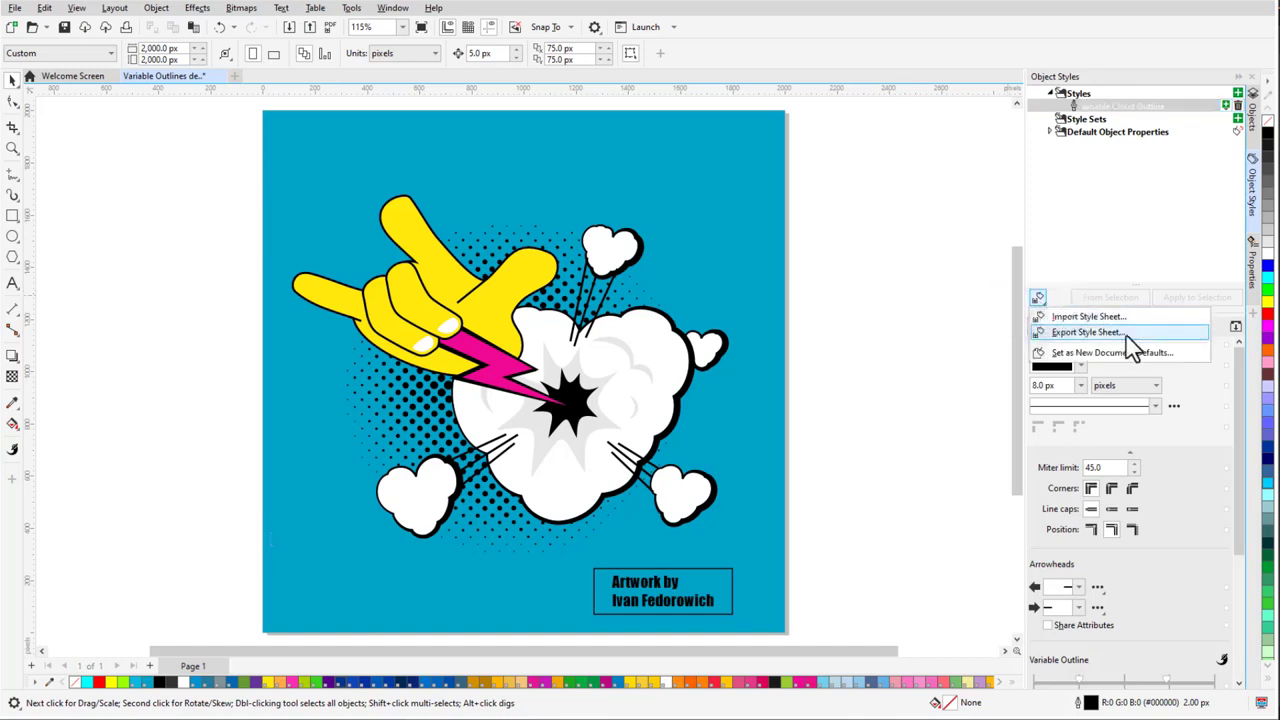
{"action": "left_click", "coordinate": [969, 311]}
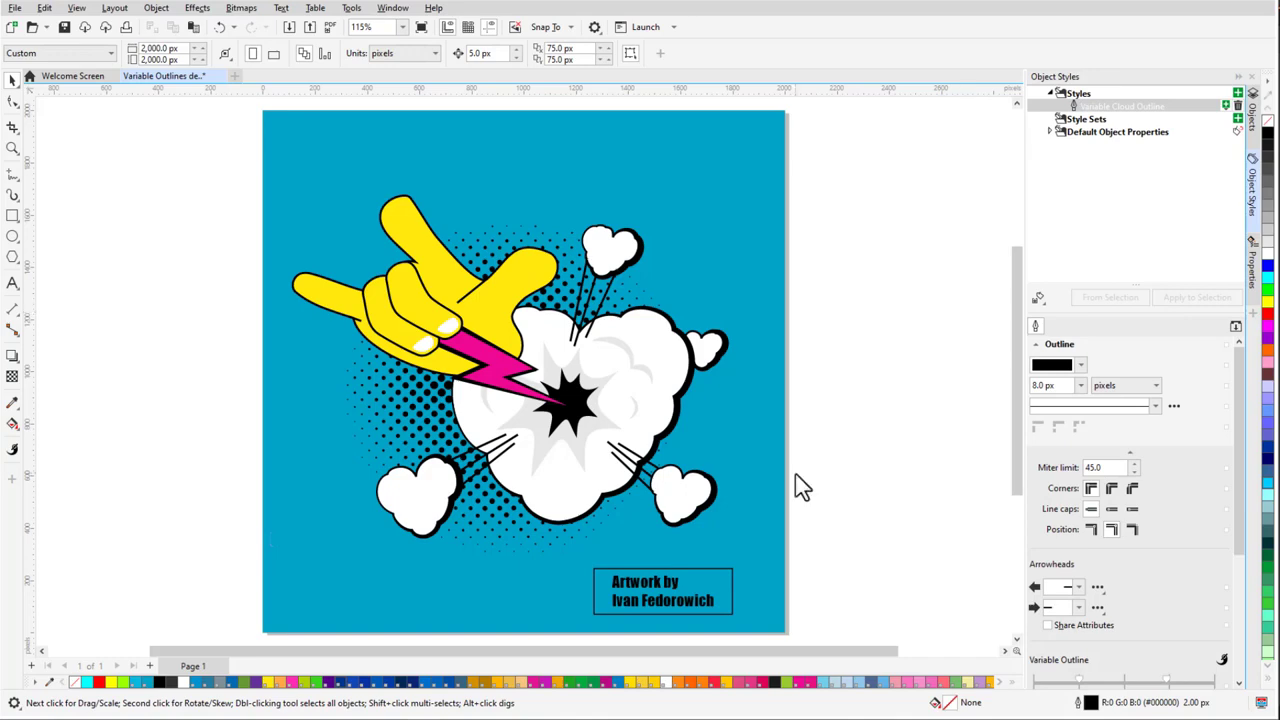
For the rightmost line below the top cloud, add a variable outline node at 100% with a total width of 2 px in Outline Pen
{"action": "scroll", "coordinate": [645, 340], "scroll_direction": "up", "scroll_amount": 4}
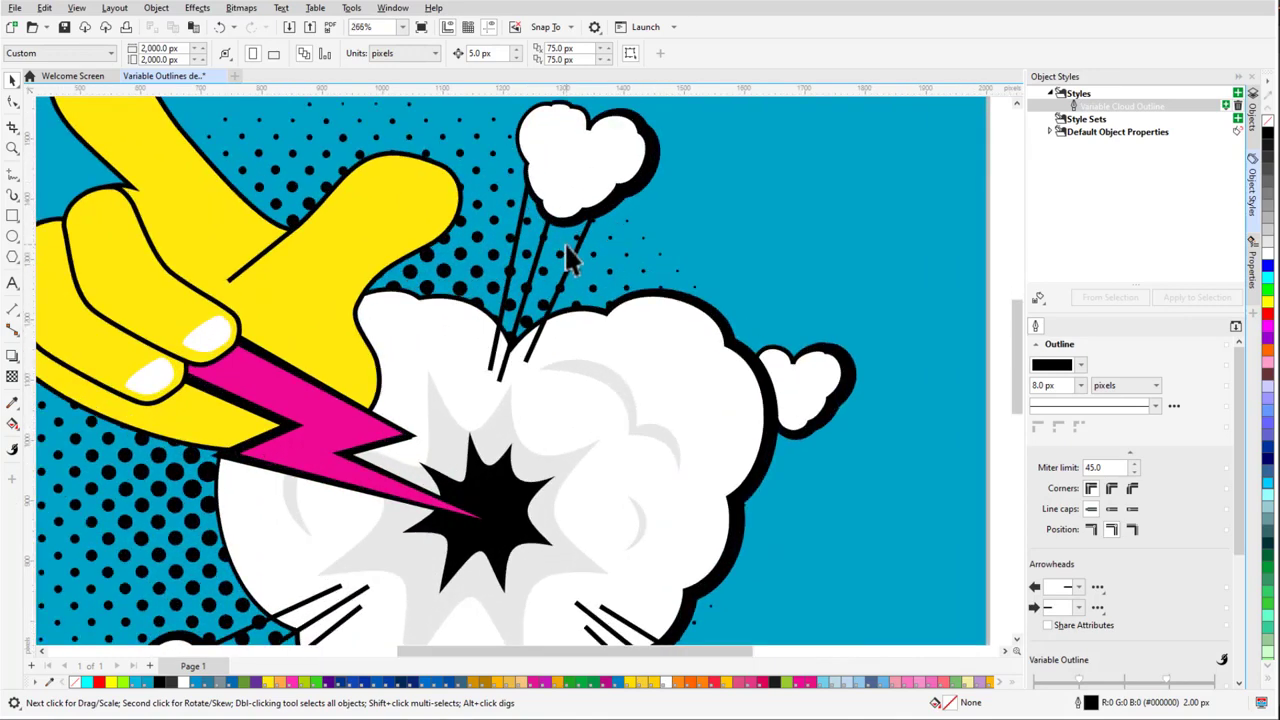
{"action": "scroll", "coordinate": [568, 258], "scroll_direction": "up", "scroll_amount": 1}
{"action": "left_click", "coordinate": [578, 300]}
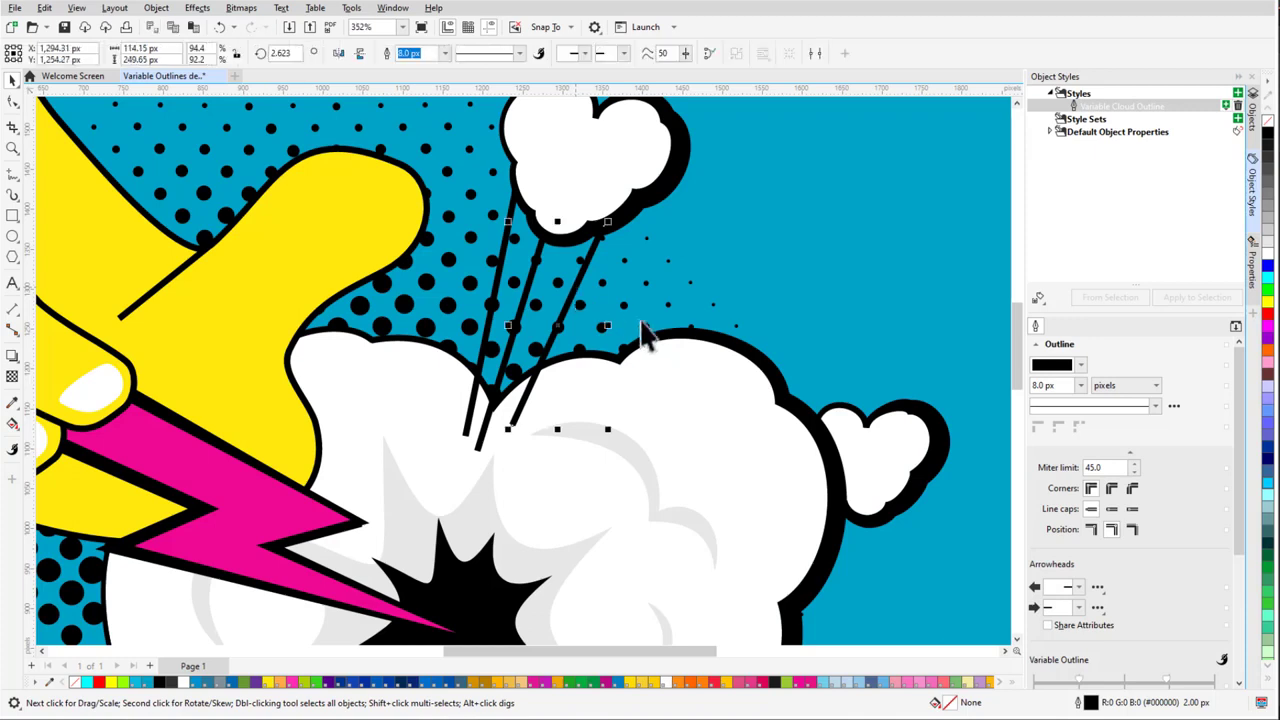
{"action": "double_click", "coordinate": [1090, 703]}
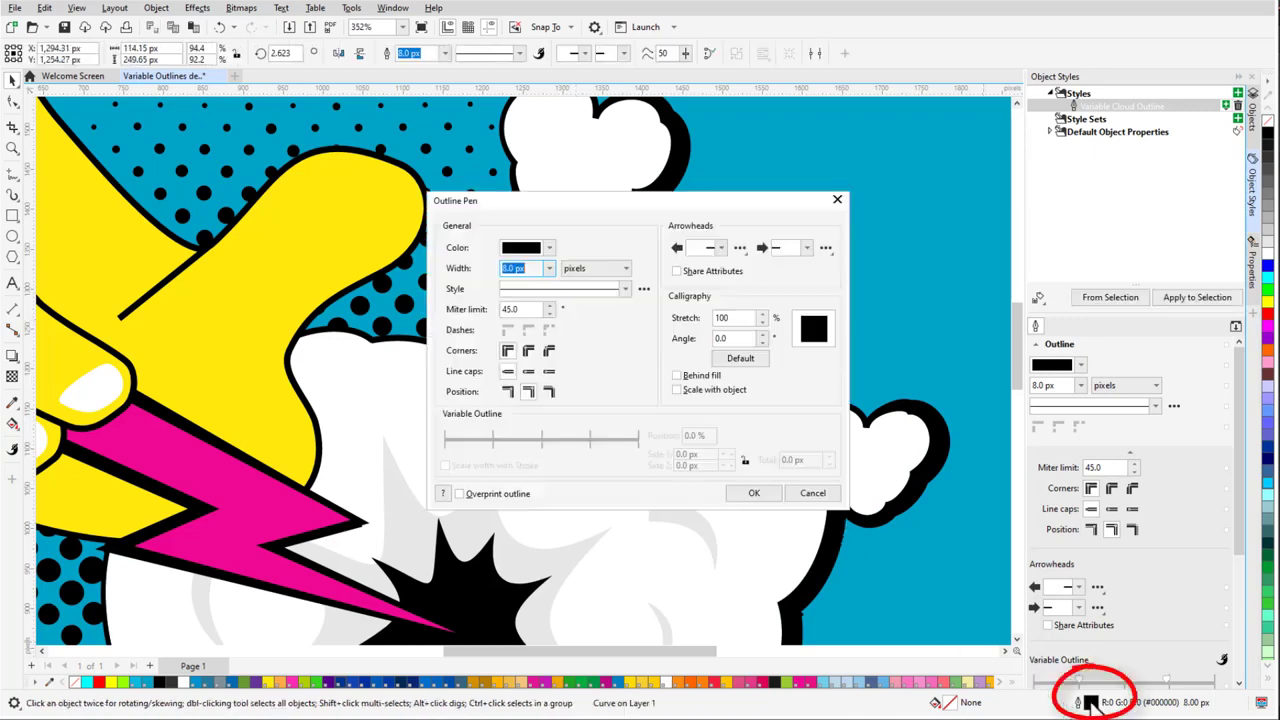
{"action": "left_click_drag", "start_coordinate": [686, 206], "coordinate": [930, 224]}
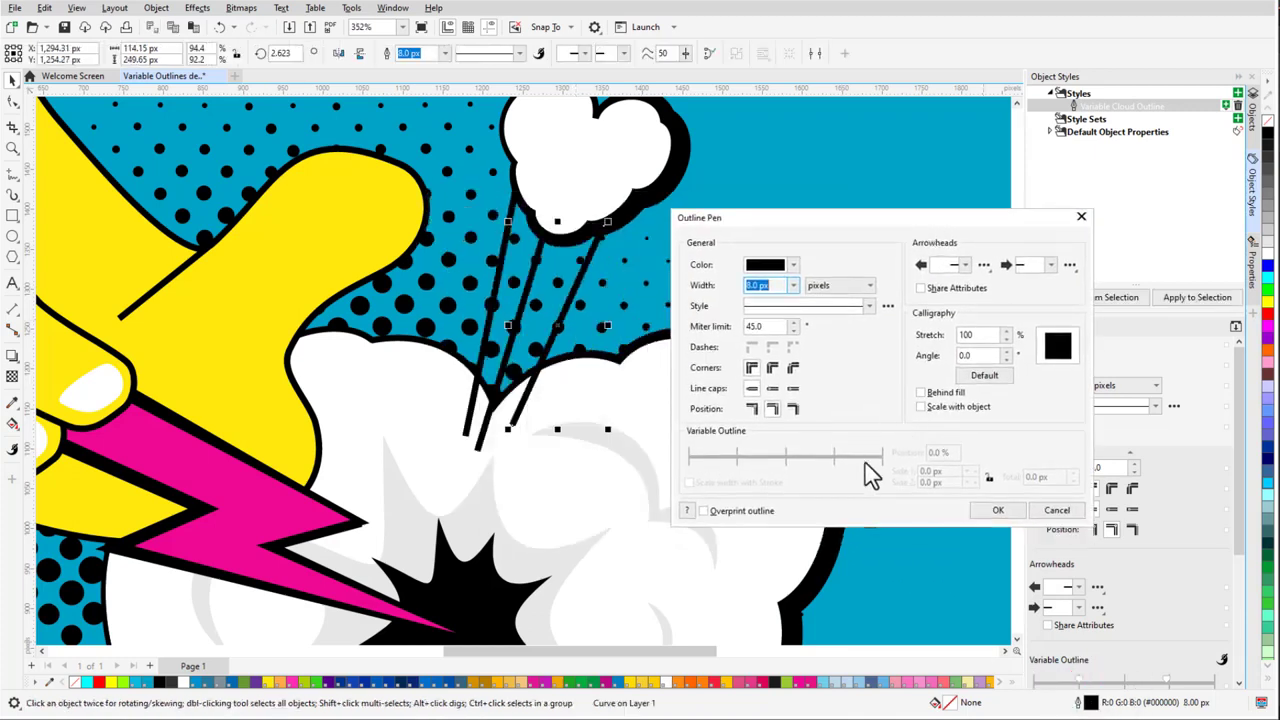
{"action": "left_click", "coordinate": [859, 454]}
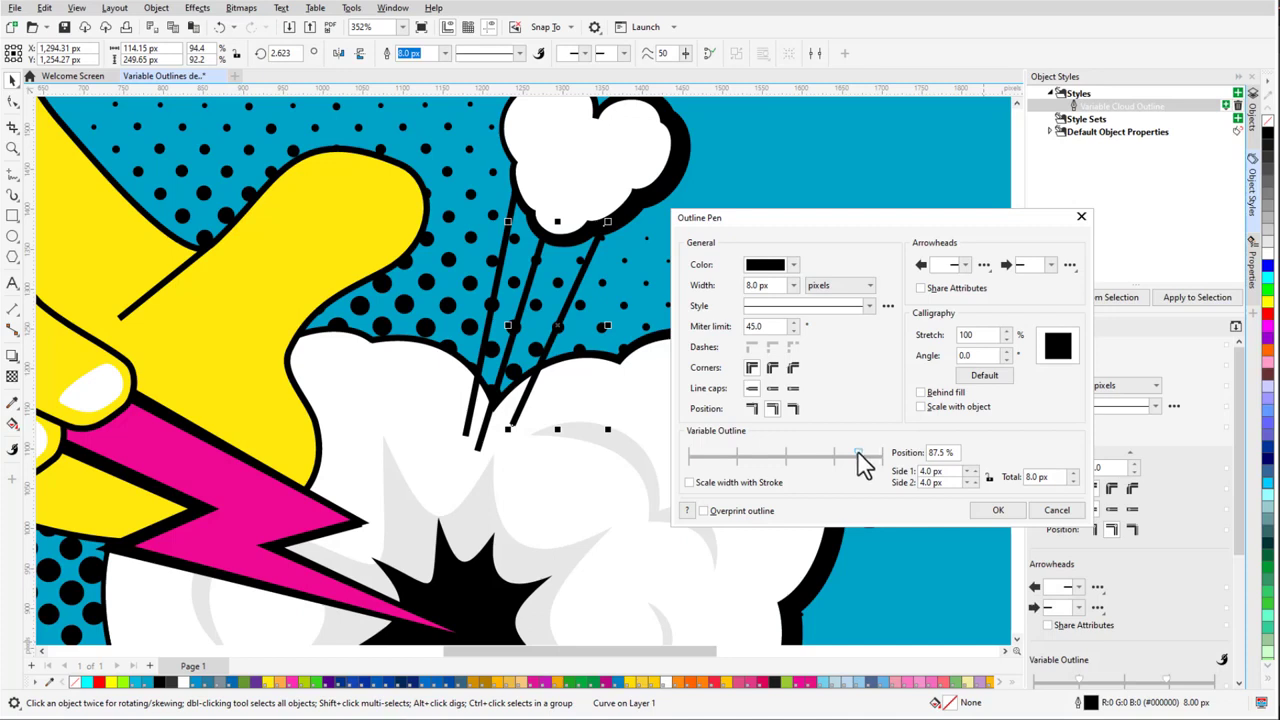
{"action": "left_click_drag", "start_coordinate": [858, 453], "coordinate": [886, 458]}
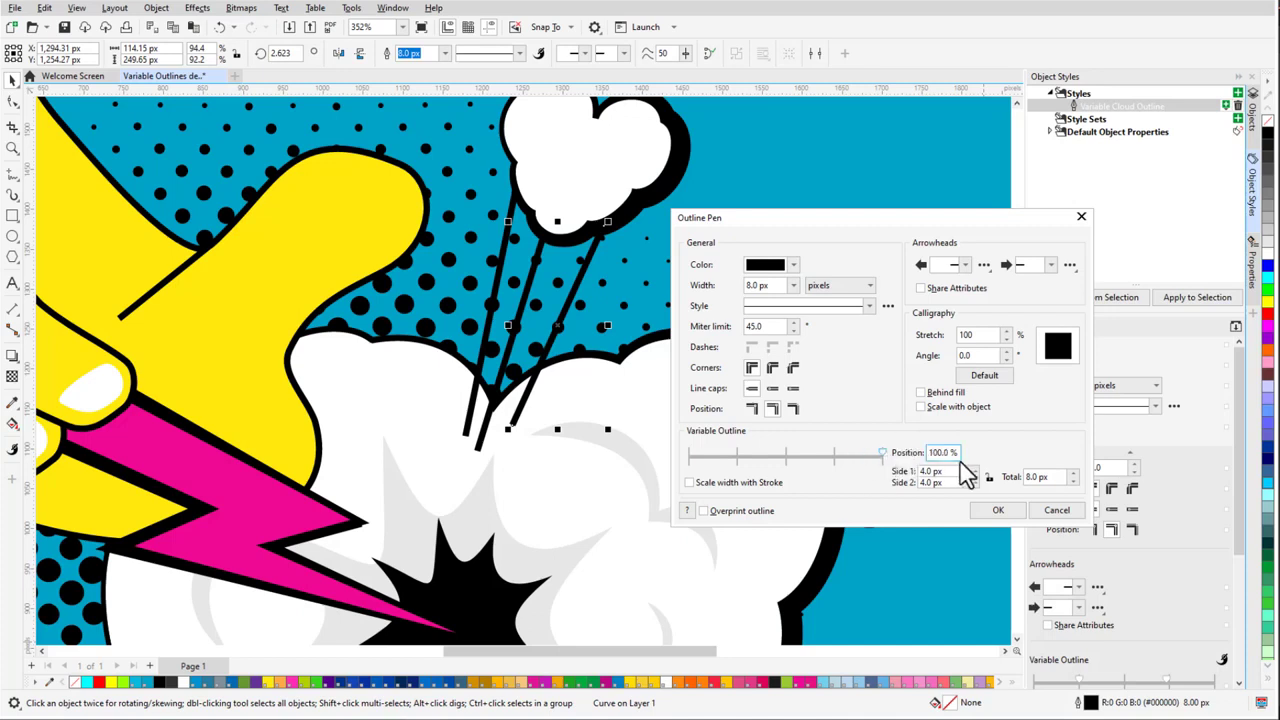
{"action": "left_click_drag", "start_coordinate": [1055, 477], "coordinate": [1020, 478]}
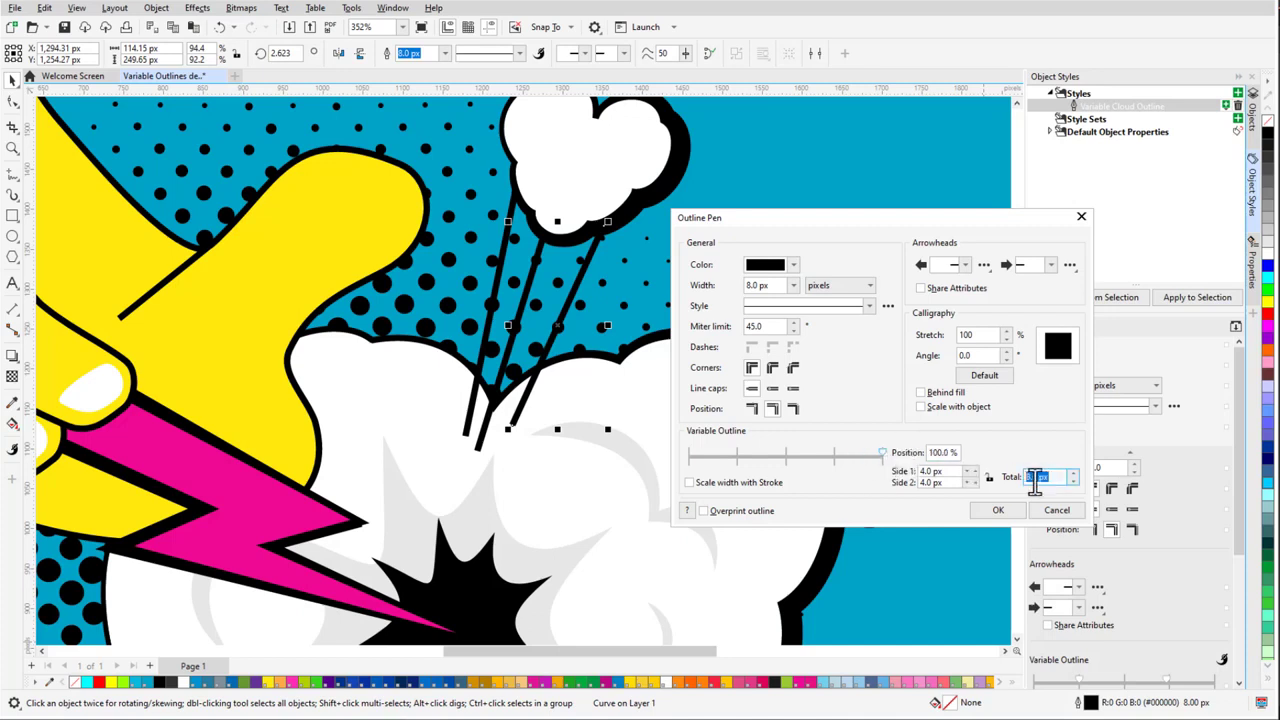
{"action": "type", "text": "2"}
{"action": "left_click", "coordinate": [998, 510]}
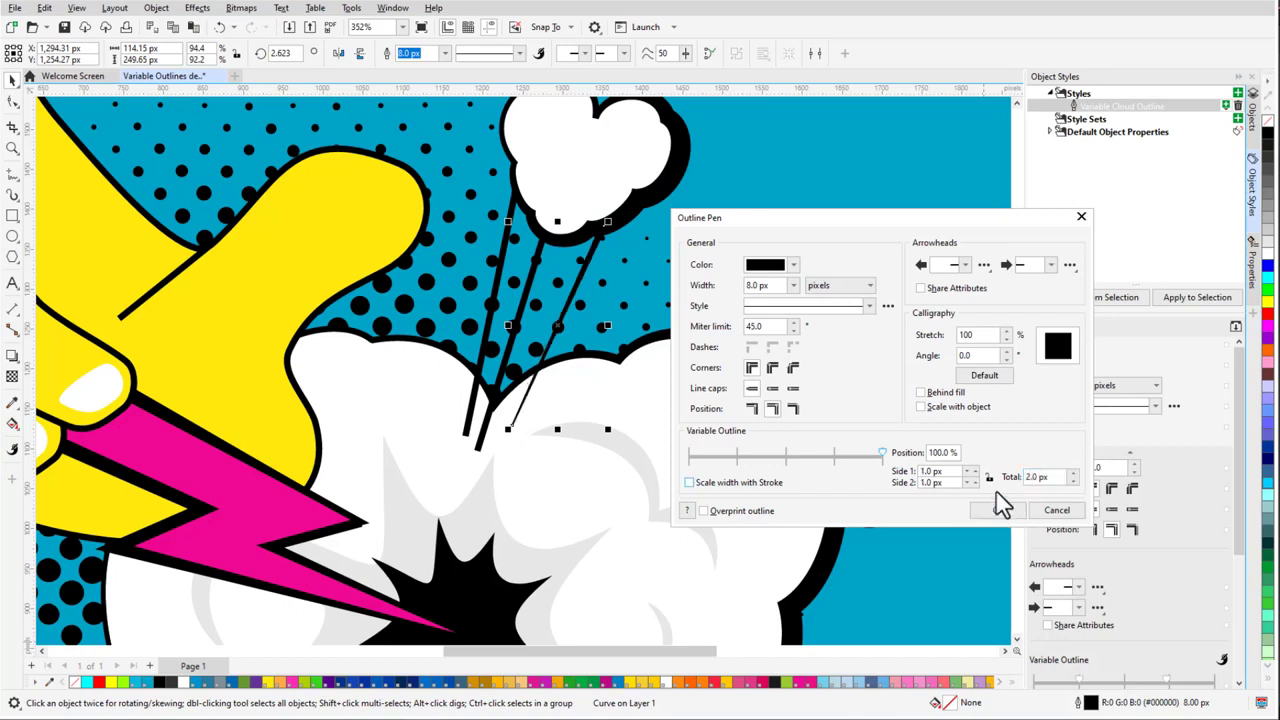
Add a second variable node at 0% of the line with a total width of 16 px and apply the outline settings
{"action": "left_click", "coordinate": [756, 457]}
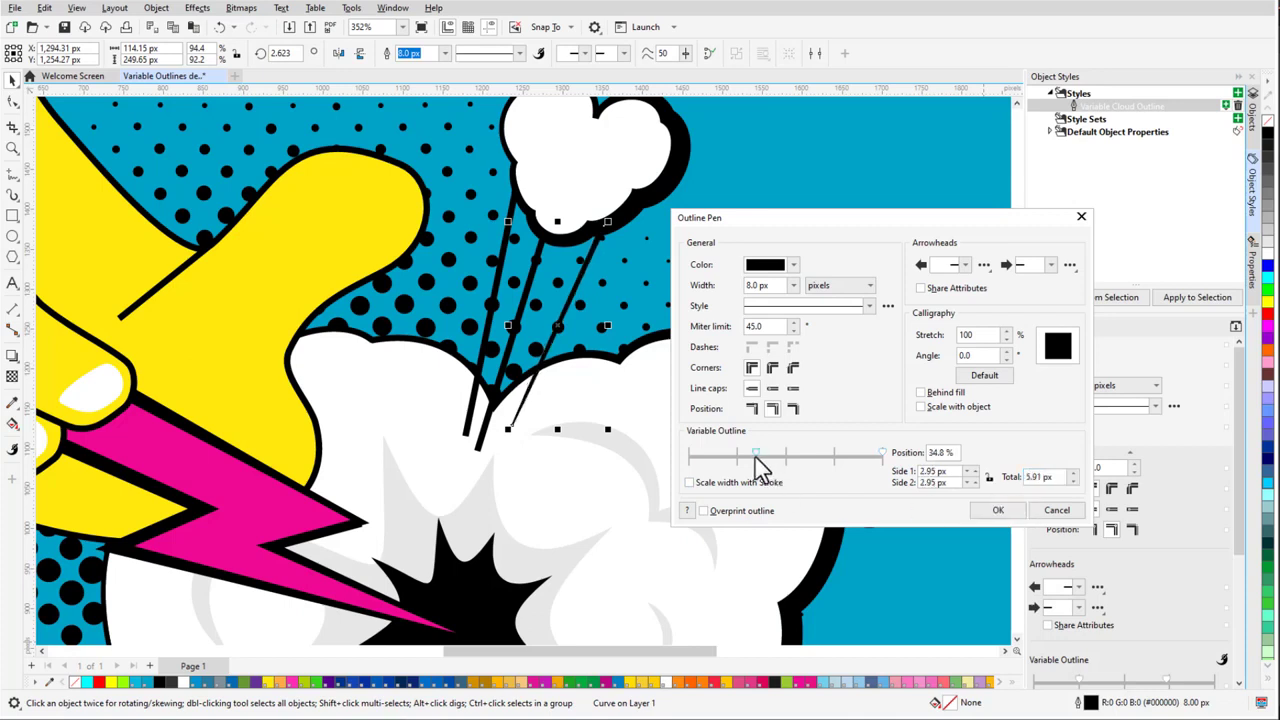
{"action": "left_click_drag", "start_coordinate": [758, 462], "coordinate": [686, 462]}
{"action": "left_click_drag", "start_coordinate": [1059, 479], "coordinate": [1011, 485]}
{"action": "type", "text": "16"}
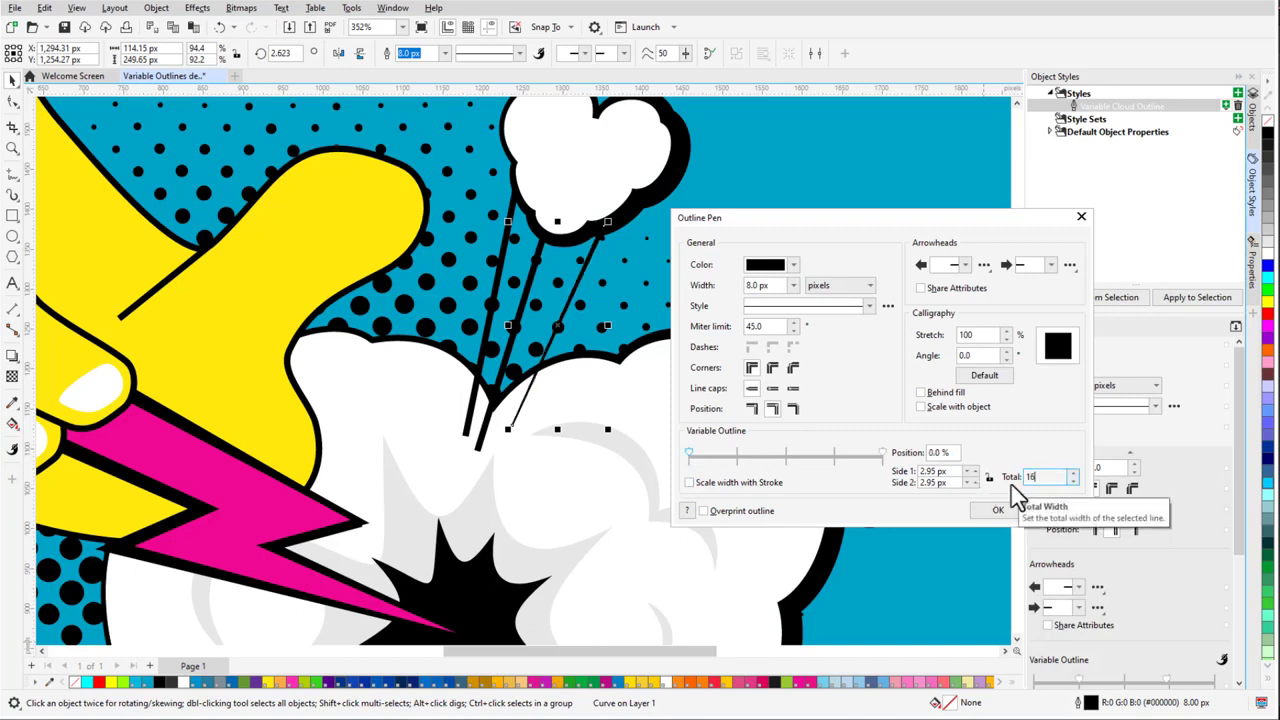
{"action": "key", "text": "Tab"}
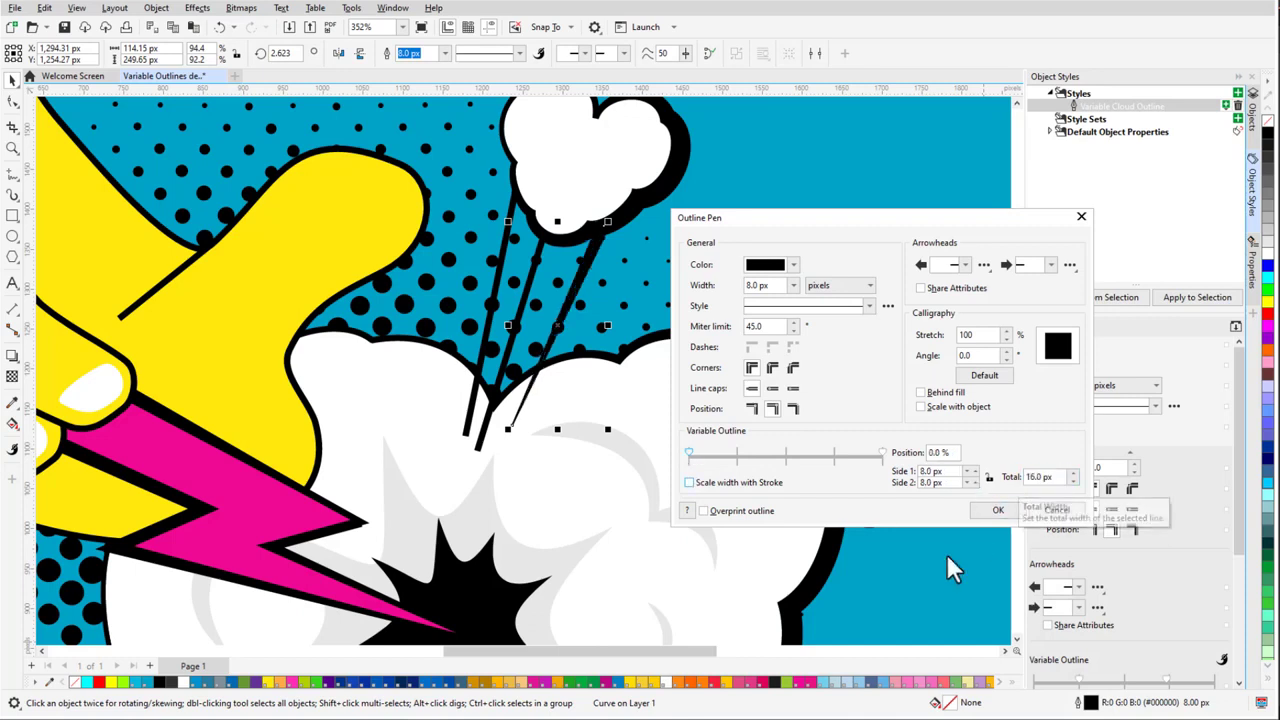
{"action": "left_click", "coordinate": [988, 510]}
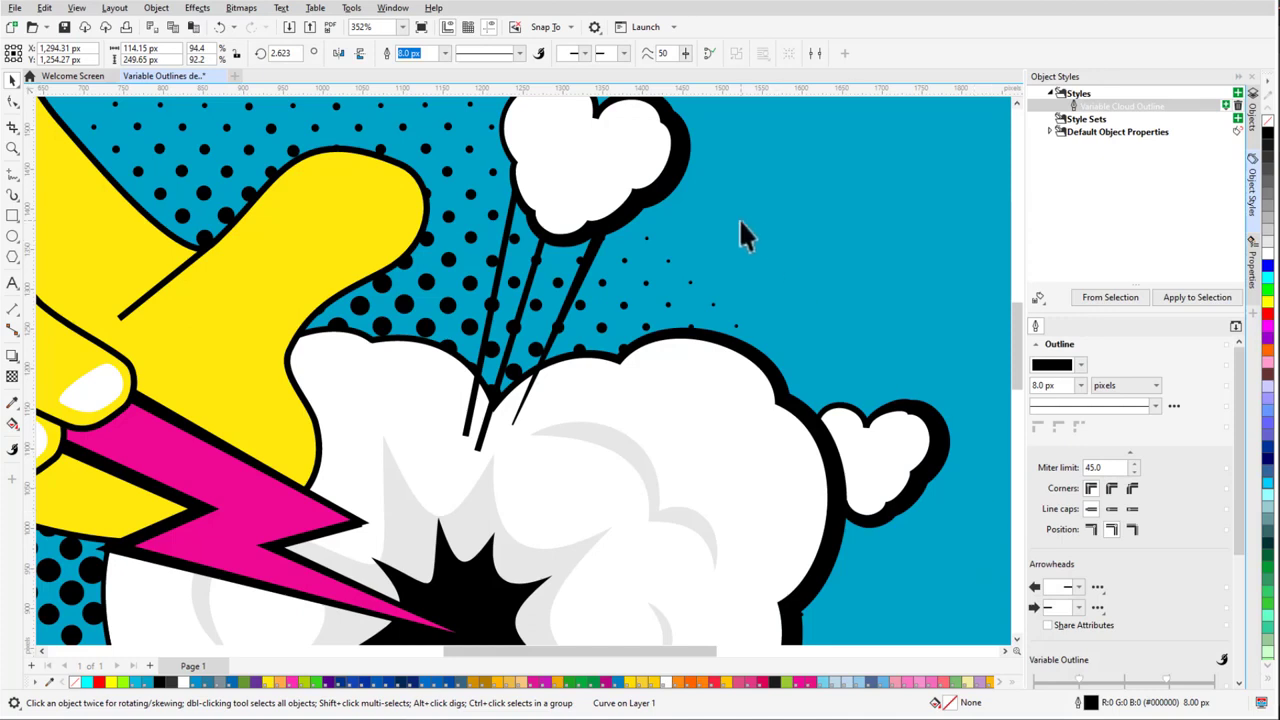
Copy the tapered line's variable outline onto the other two lines below the top cloud and deselect everything
{"action": "key", "text": "v"}
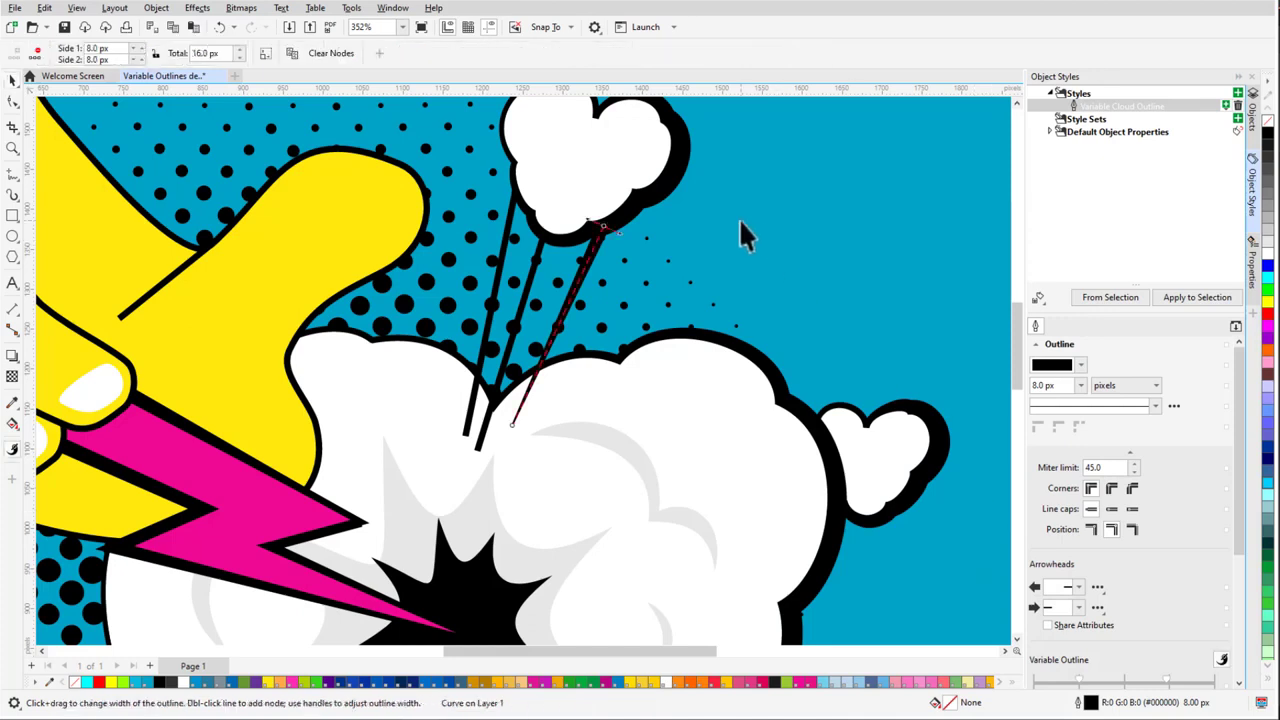
{"action": "left_click", "coordinate": [540, 258]}
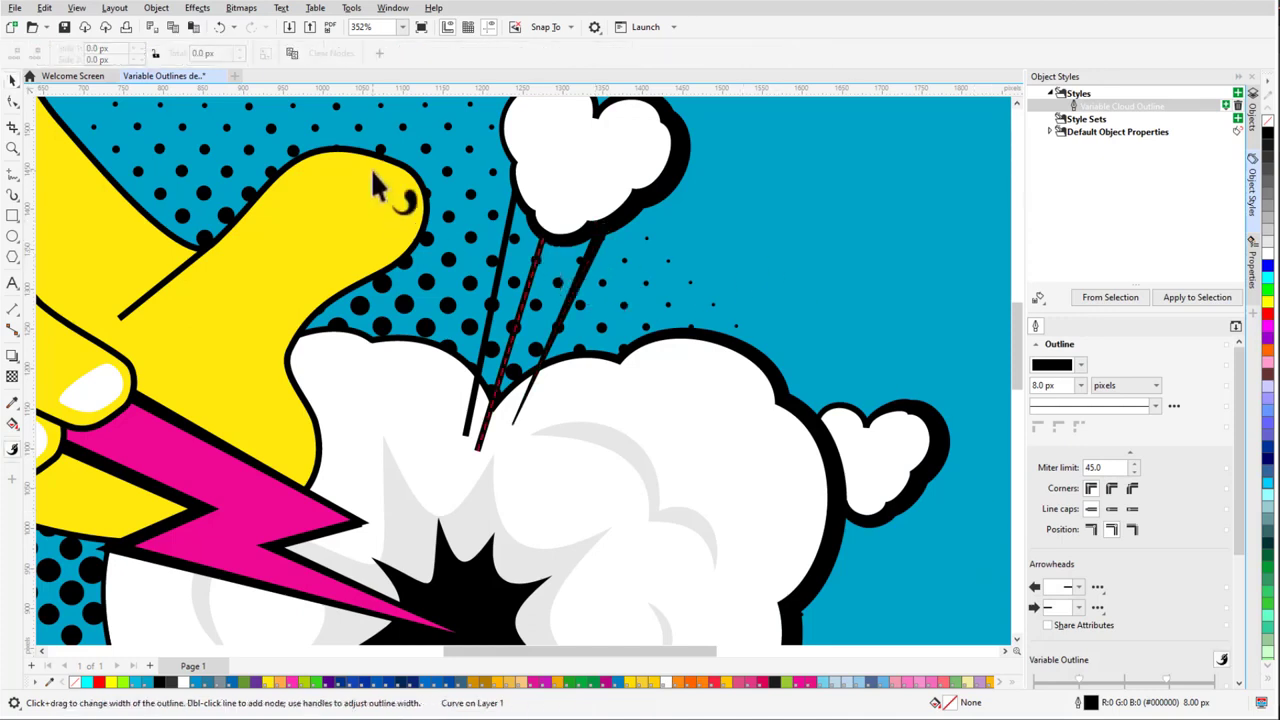
{"action": "left_click", "coordinate": [595, 251]}
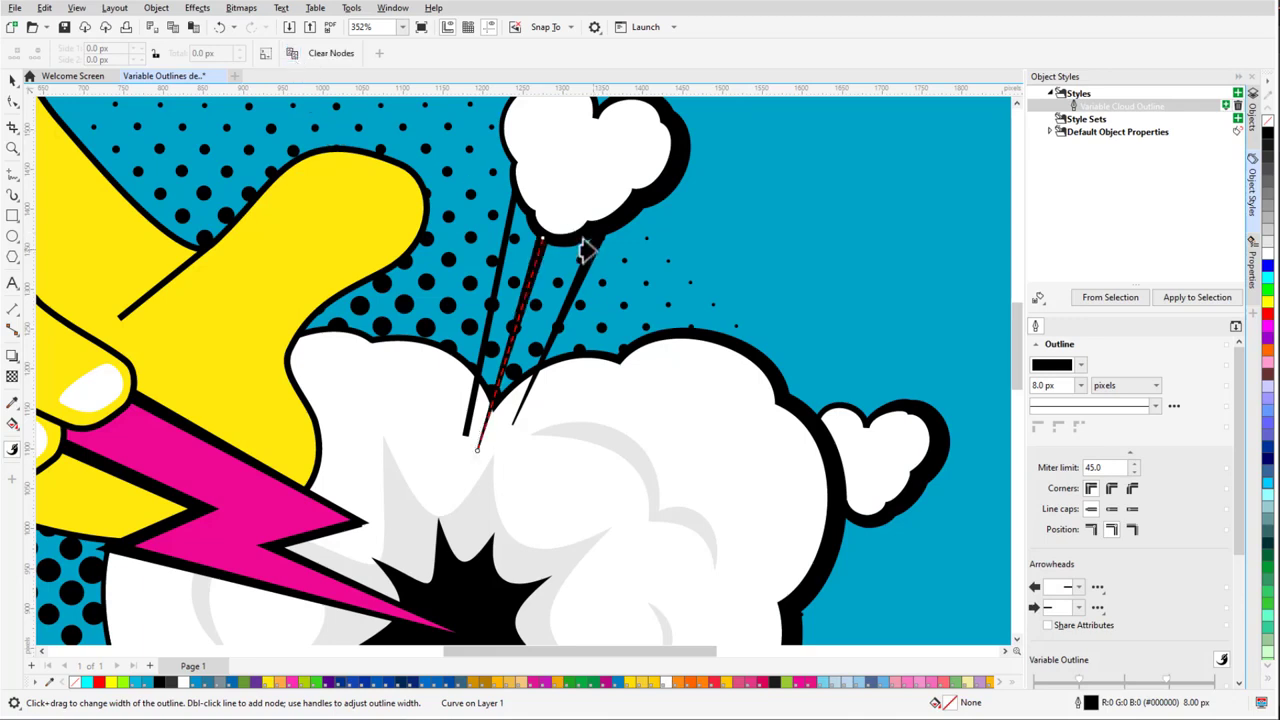
{"action": "left_click", "coordinate": [502, 252]}
{"action": "left_click", "coordinate": [530, 258]}
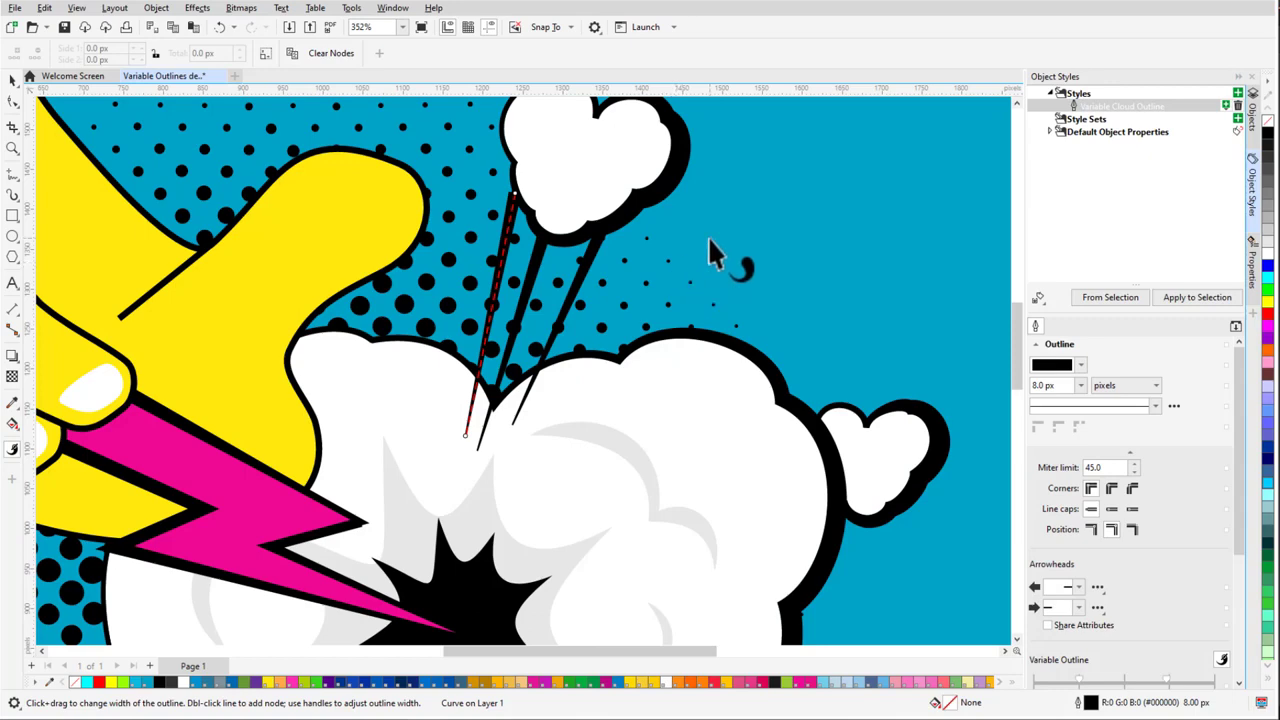
{"action": "key", "text": "space"}
{"action": "left_click", "coordinate": [968, 192]}
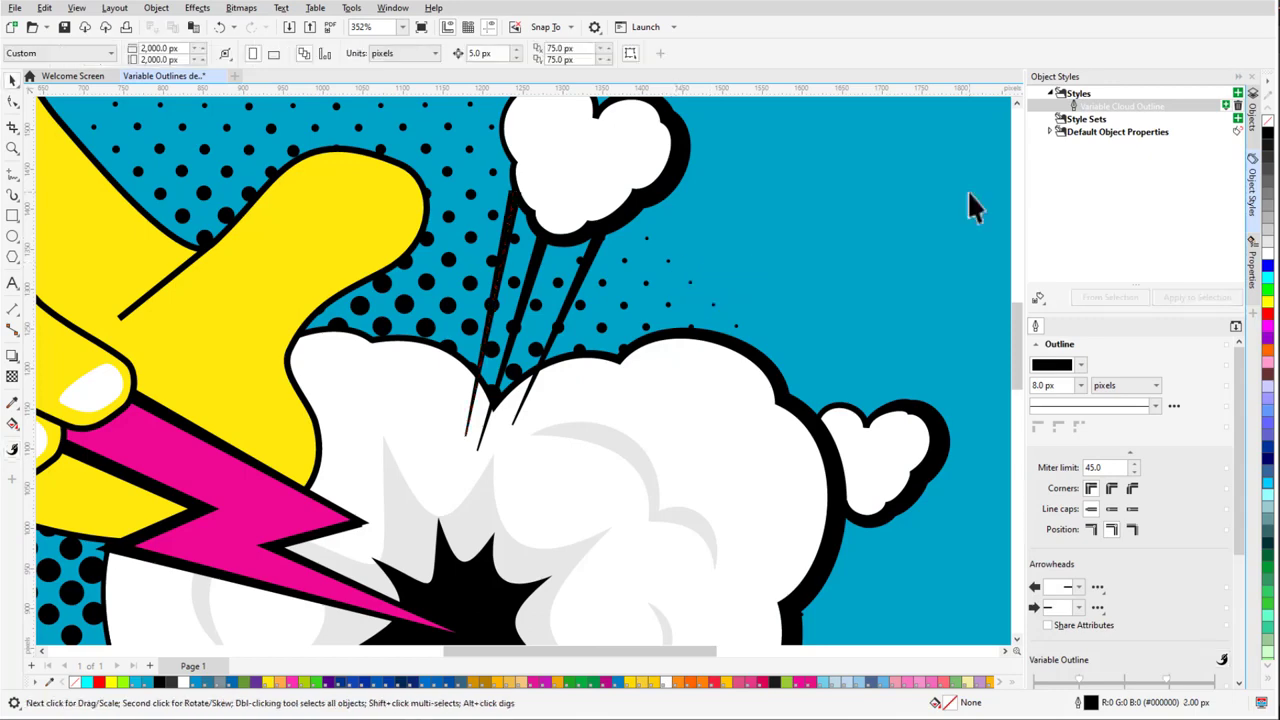
Add variable outline nodes to the top, bottom and left edges of the artwork credit's frame, widening the left edge to about 19 px total
{"action": "scroll", "coordinate": [680, 237], "scroll_direction": "down", "scroll_amount": 5}
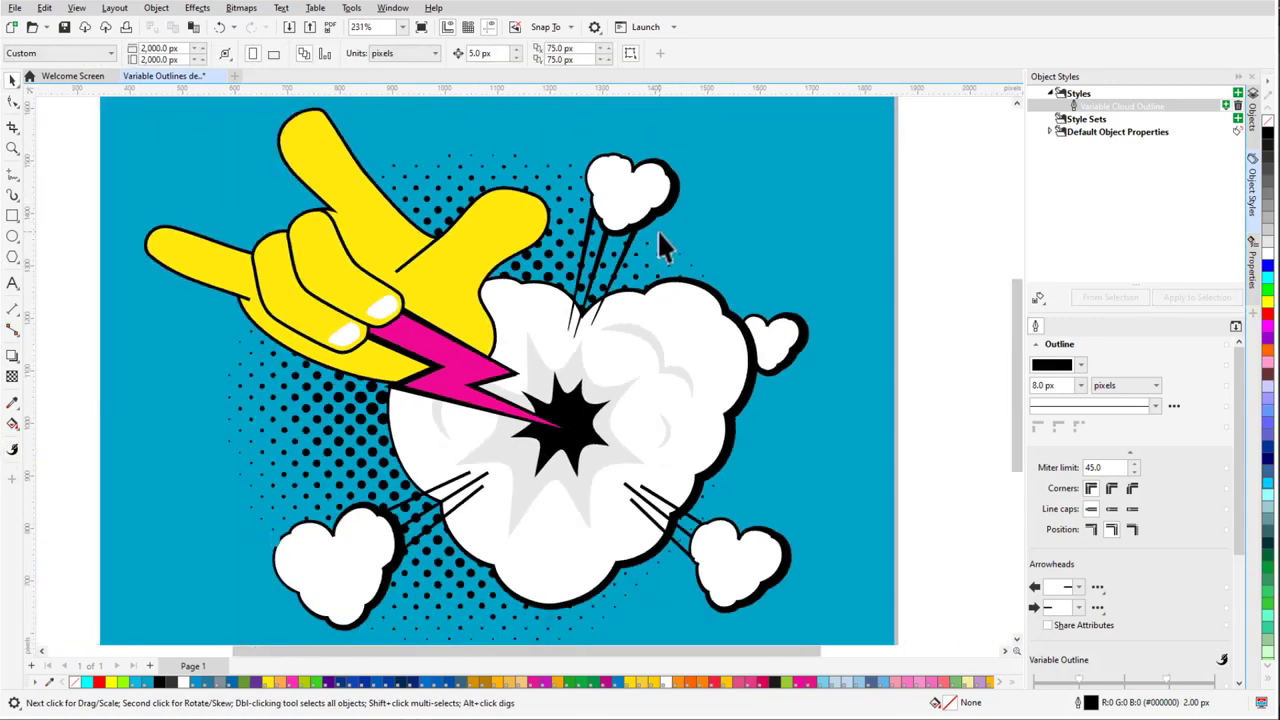
{"action": "scroll", "coordinate": [737, 640], "scroll_direction": "up", "scroll_amount": 6}
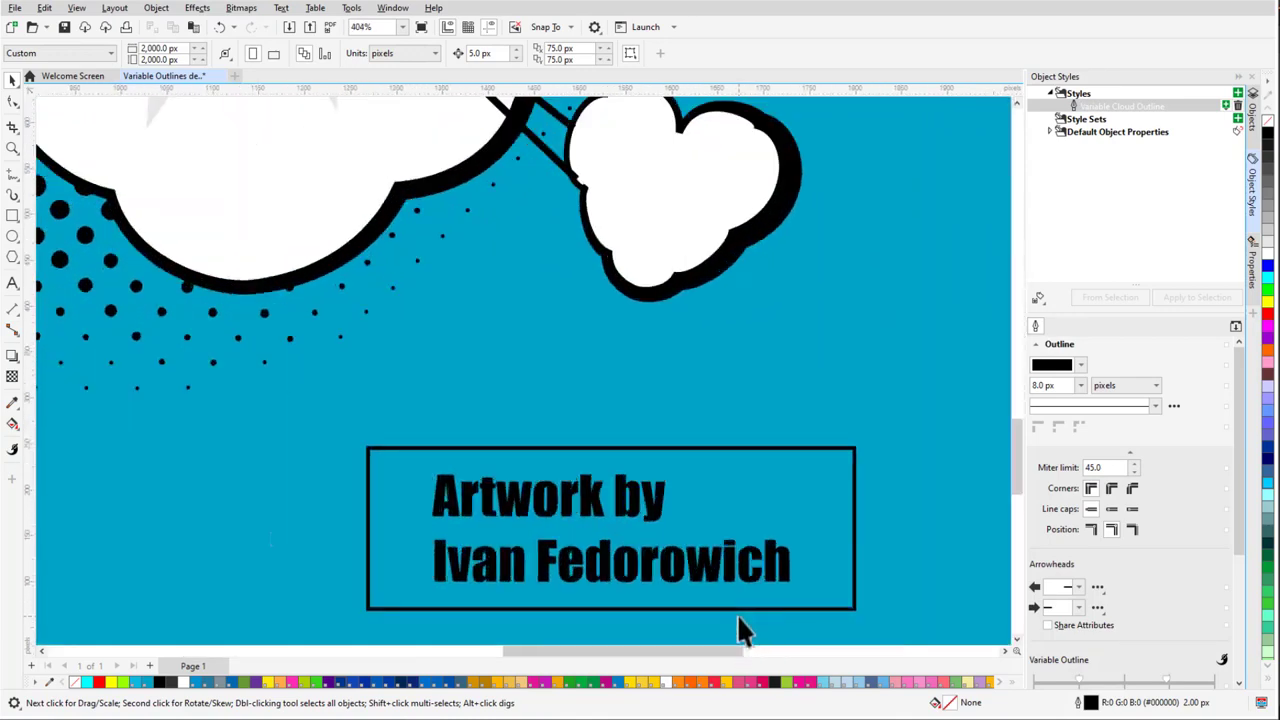
{"action": "left_click", "coordinate": [737, 608]}
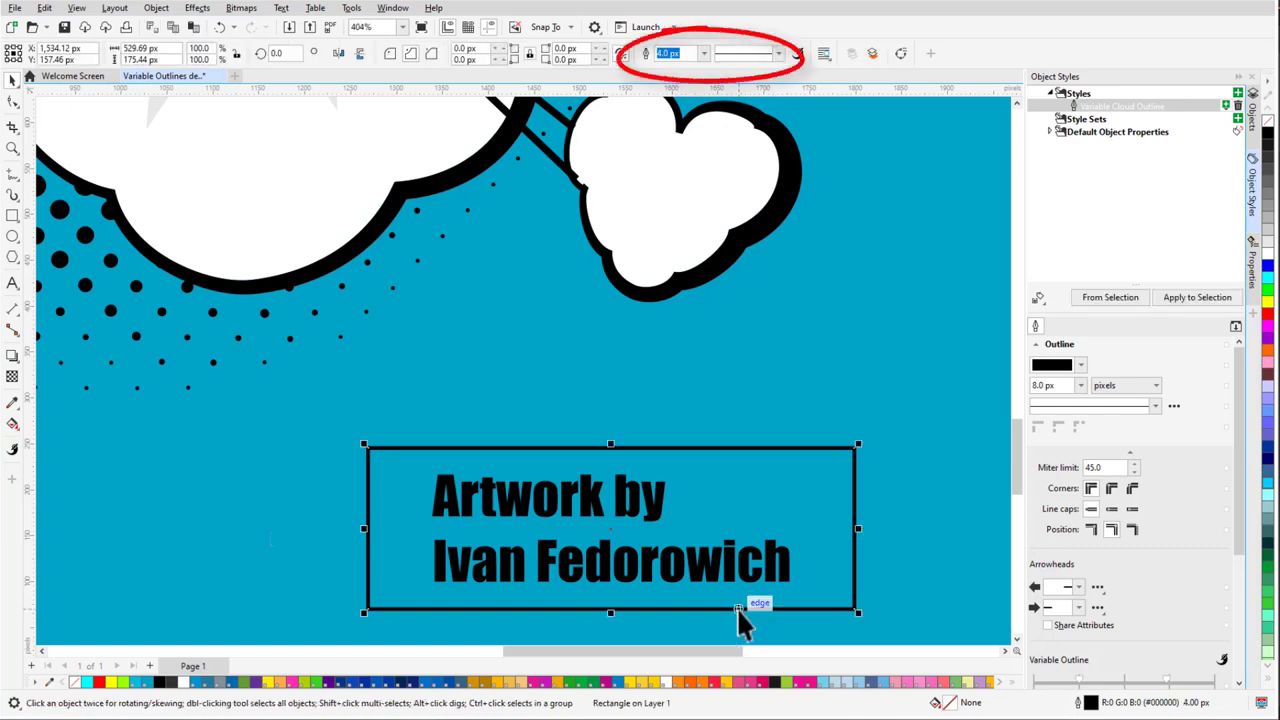
{"action": "left_click", "coordinate": [800, 56]}
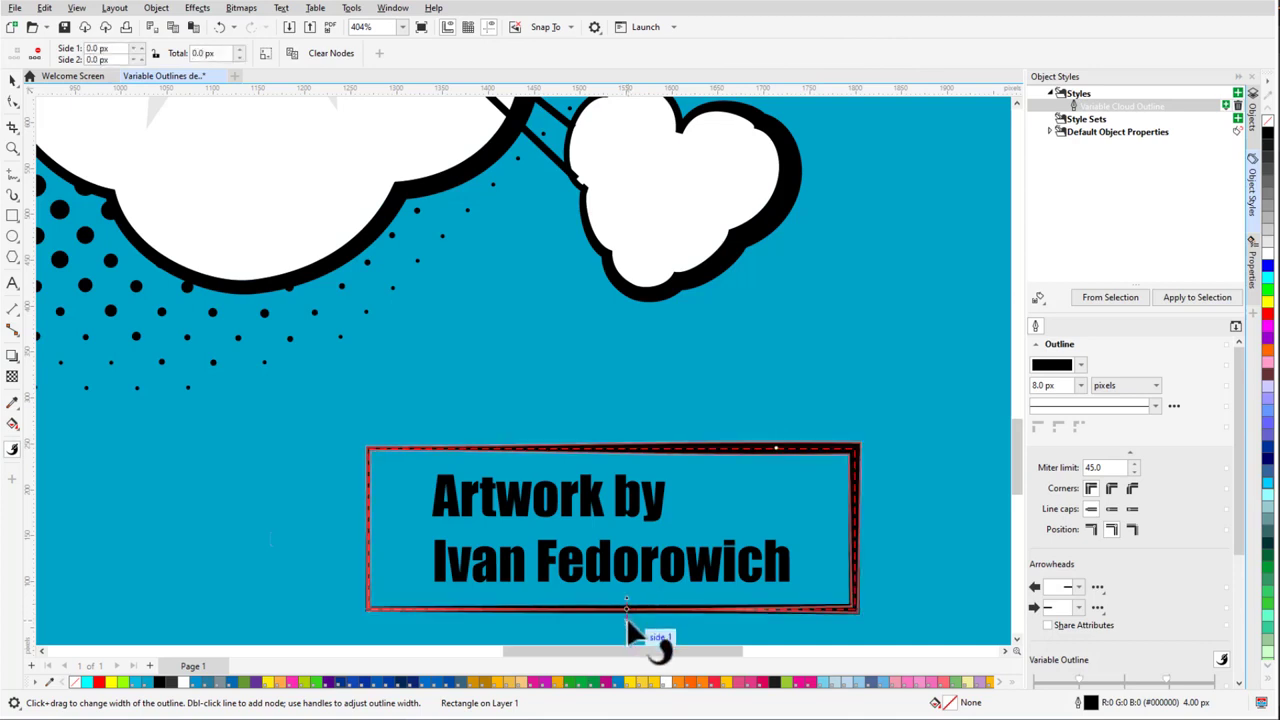
{"action": "left_click_drag", "start_coordinate": [626, 617], "coordinate": [626, 620]}
{"action": "left_click_drag", "start_coordinate": [368, 507], "coordinate": [387, 518]}
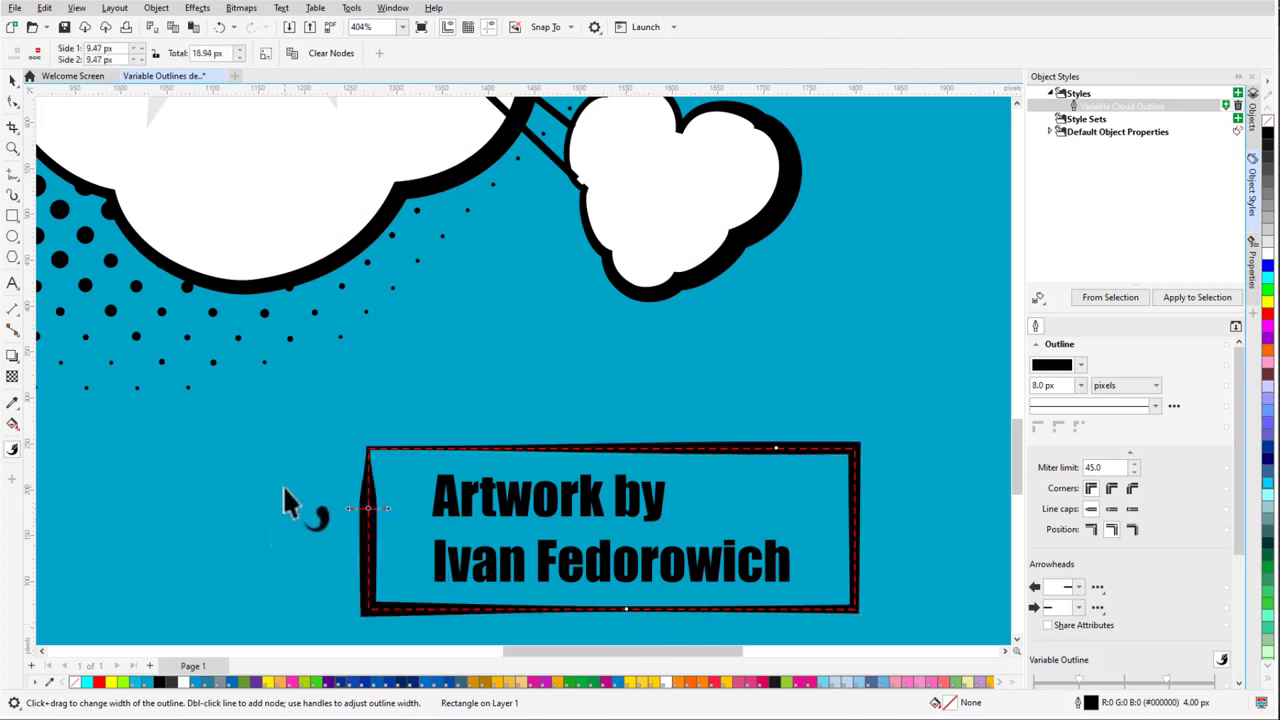